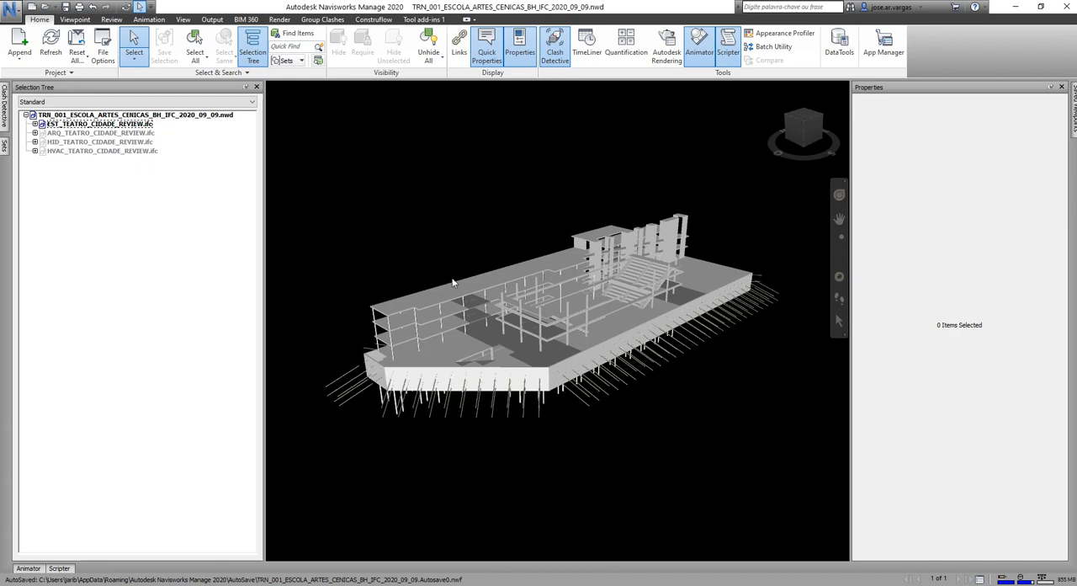
# Select the first-floor end slab in the 3D model and widen the selection tree to fit the full item names.
pyautogui.scroll(5, 405, 347)
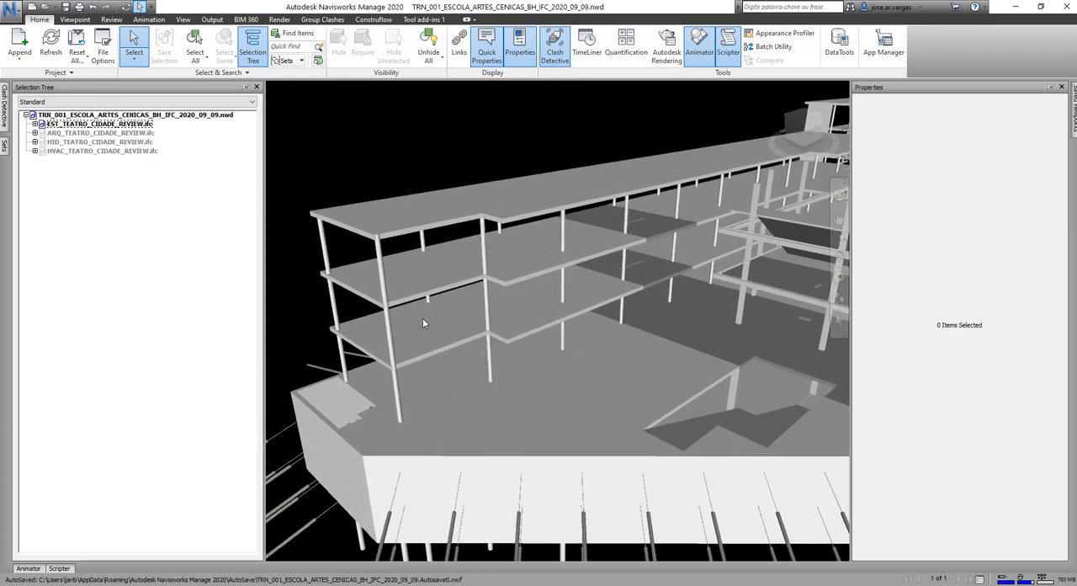
pyautogui.click(427, 330)
pyautogui.scroll(-5, 131, 306)
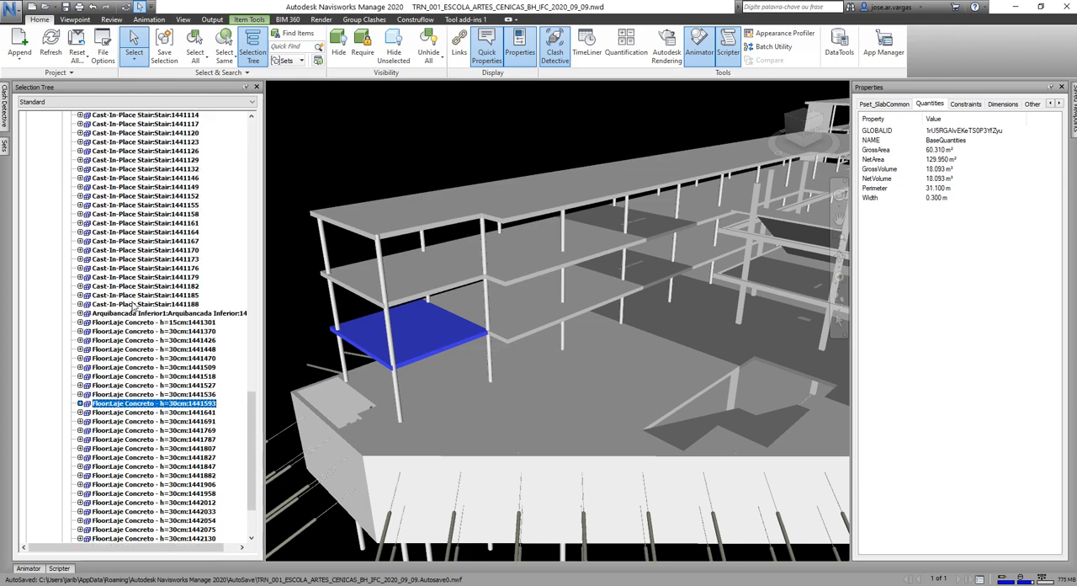
pyautogui.scroll(15, 132, 307)
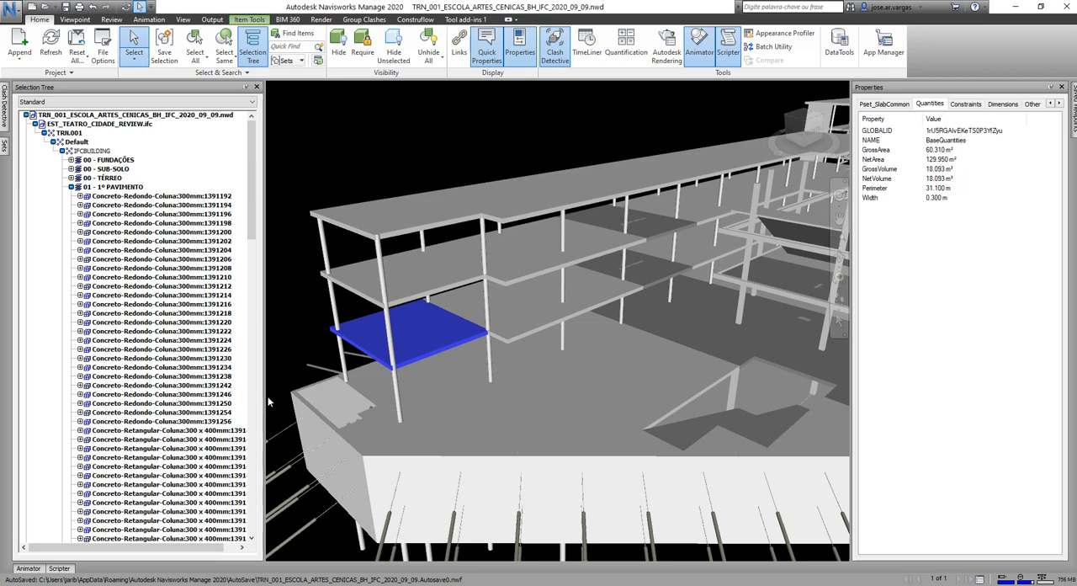
pyautogui.moveTo(264, 396); pyautogui.dragTo(296, 395)
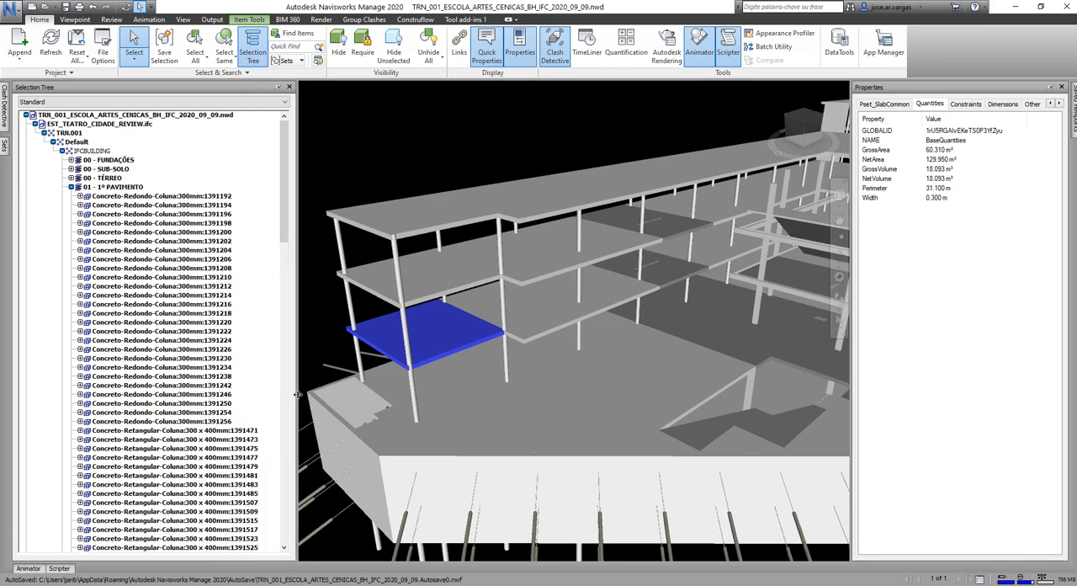
# Inspect the 01 - 1º PAVIMENTO storey and one of its rectangular concrete beams, then reselect the first-floor end slab.
pyautogui.scroll(-15, 234, 353)
pyautogui.scroll(15, 233, 354)
pyautogui.click(109, 189)
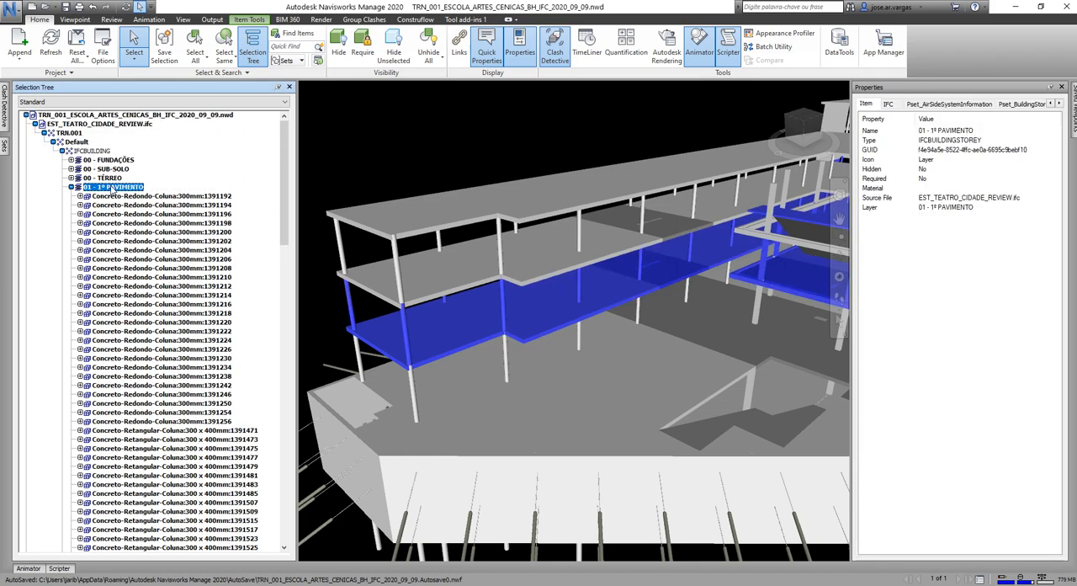
pyautogui.scroll(-10, 142, 352)
pyautogui.click(142, 348)
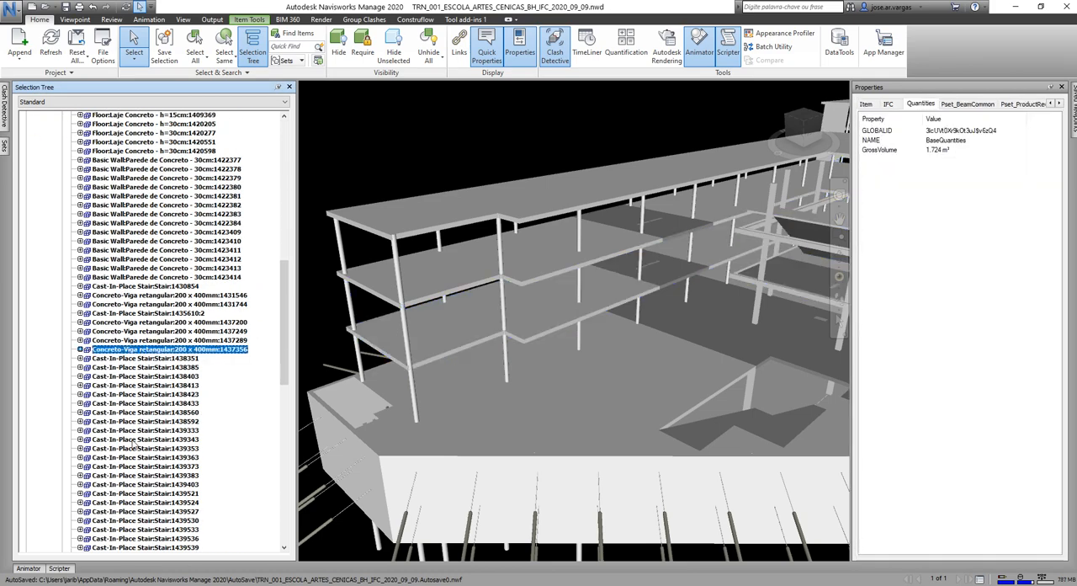
pyautogui.scroll(-2, 133, 444)
pyautogui.click(432, 353)
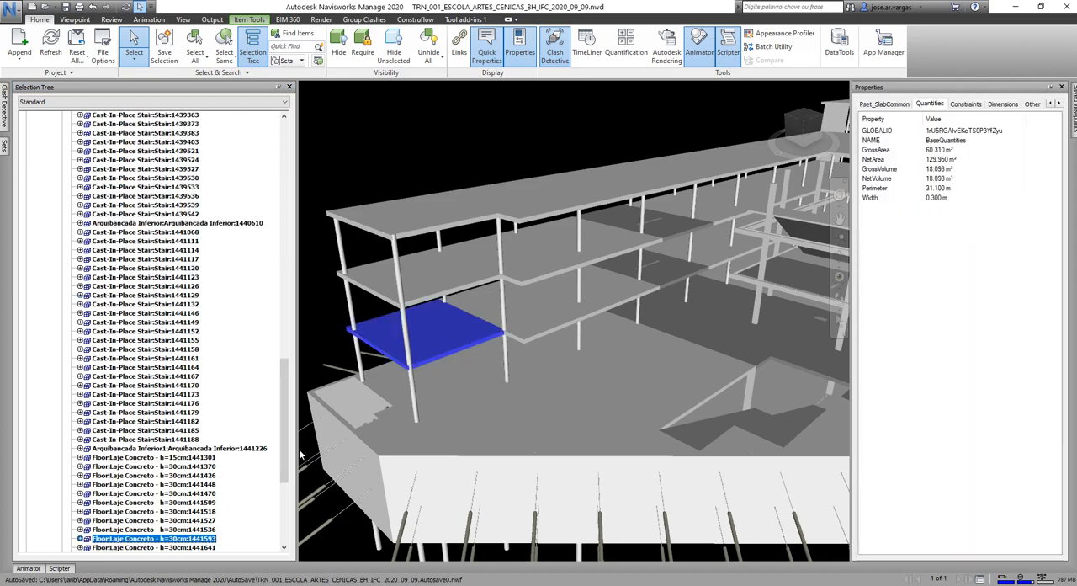
# Expand the slab's node in the tree and view its general item properties.
pyautogui.click(80, 350)
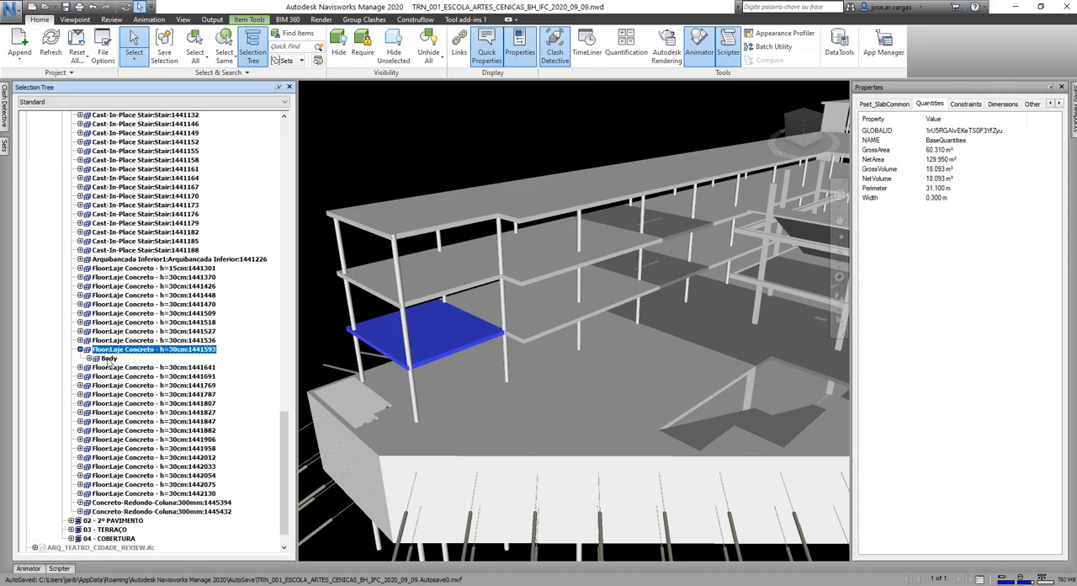
pyautogui.click(1051, 105)
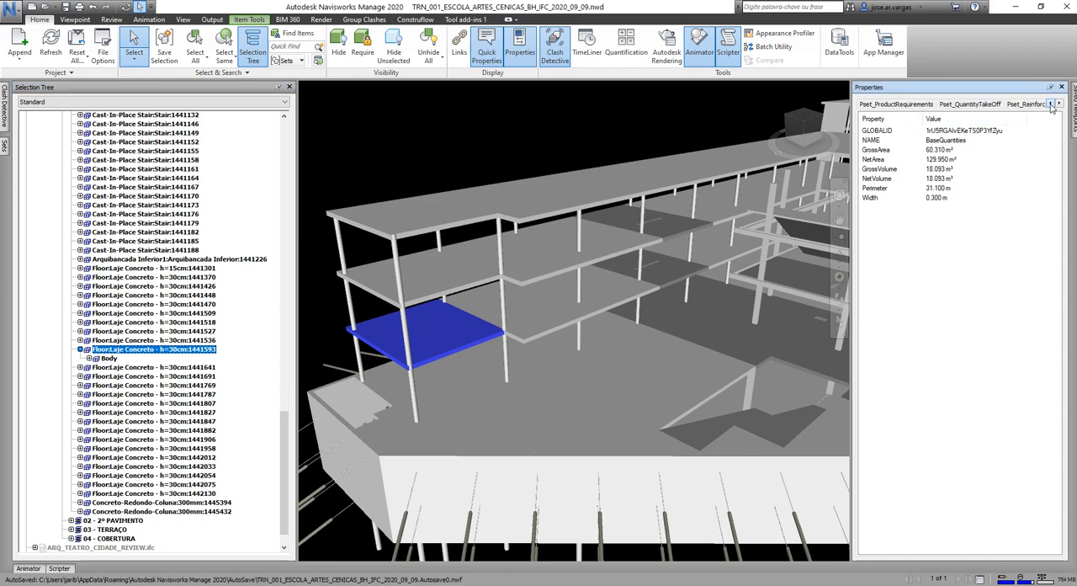
pyautogui.click(1052, 105)
pyautogui.click(1051, 105)
pyautogui.click(1051, 105)
pyautogui.click(866, 105)
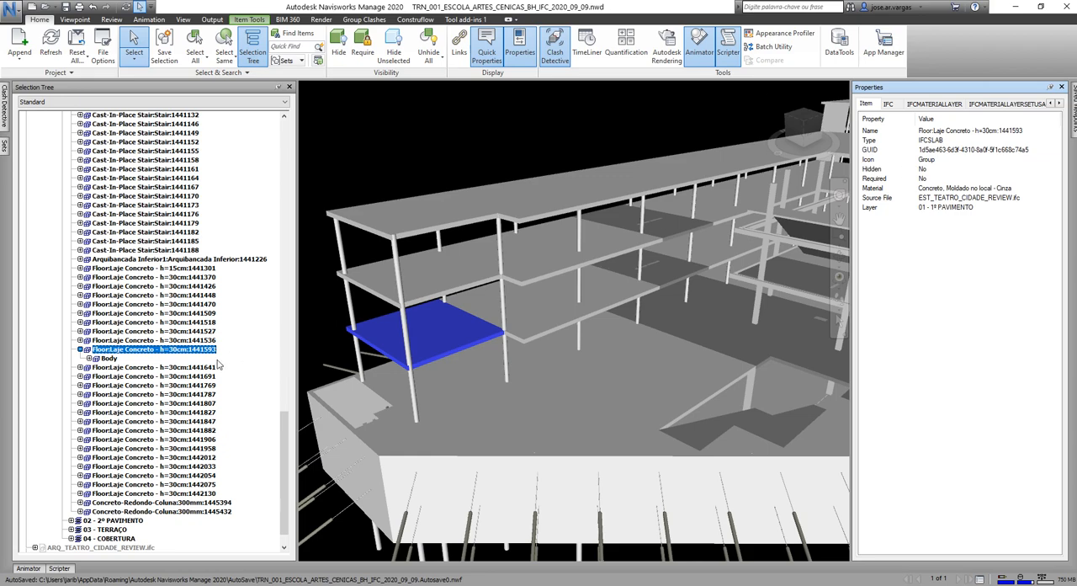
# Expand the slab's nested Body levels down to geometry #9101 and view the item properties at each level.
pyautogui.click(109, 359)
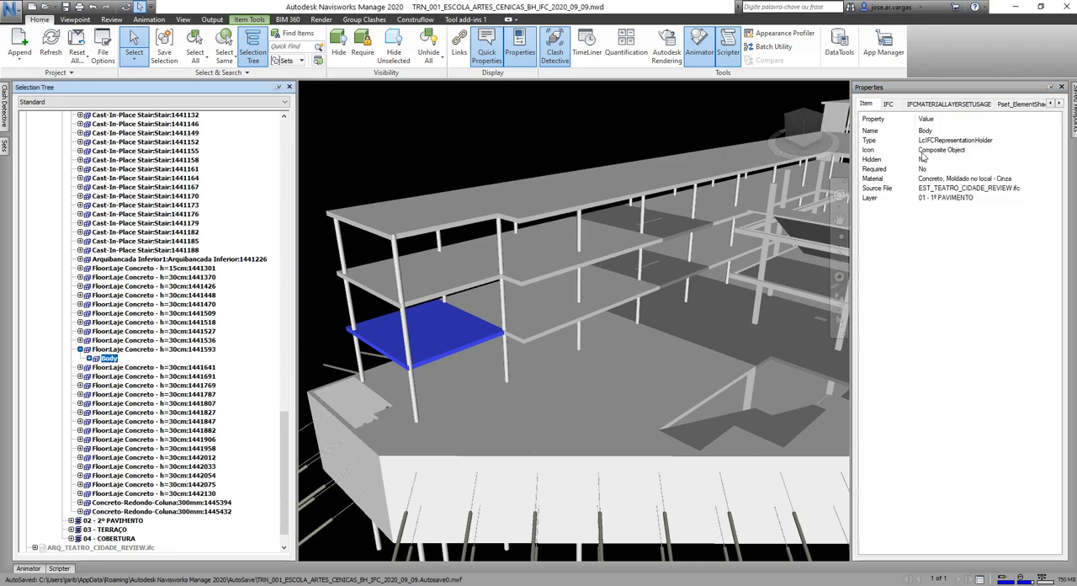
pyautogui.click(90, 358)
pyautogui.click(117, 368)
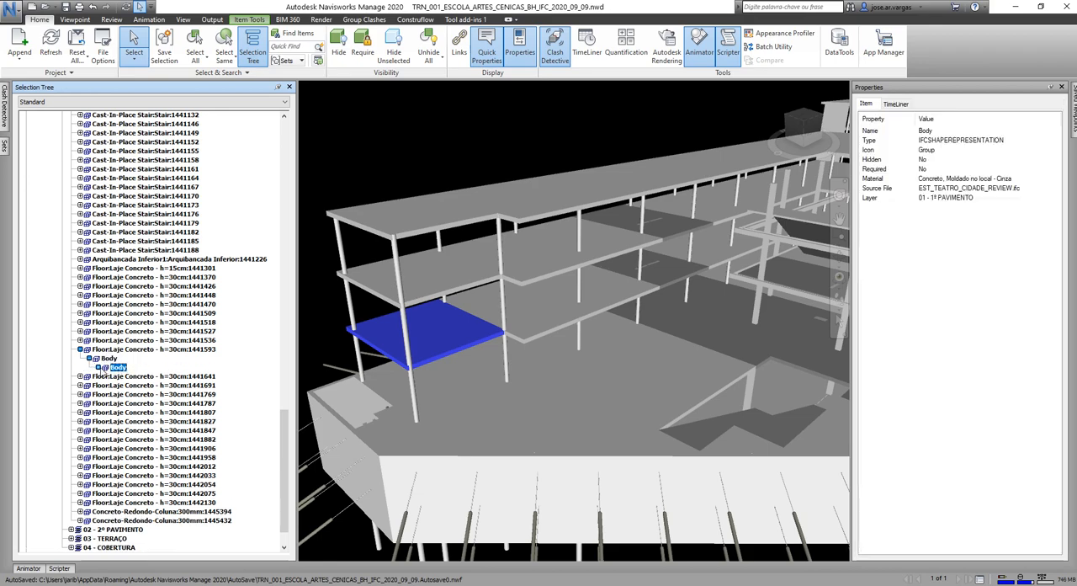
pyautogui.click(108, 358)
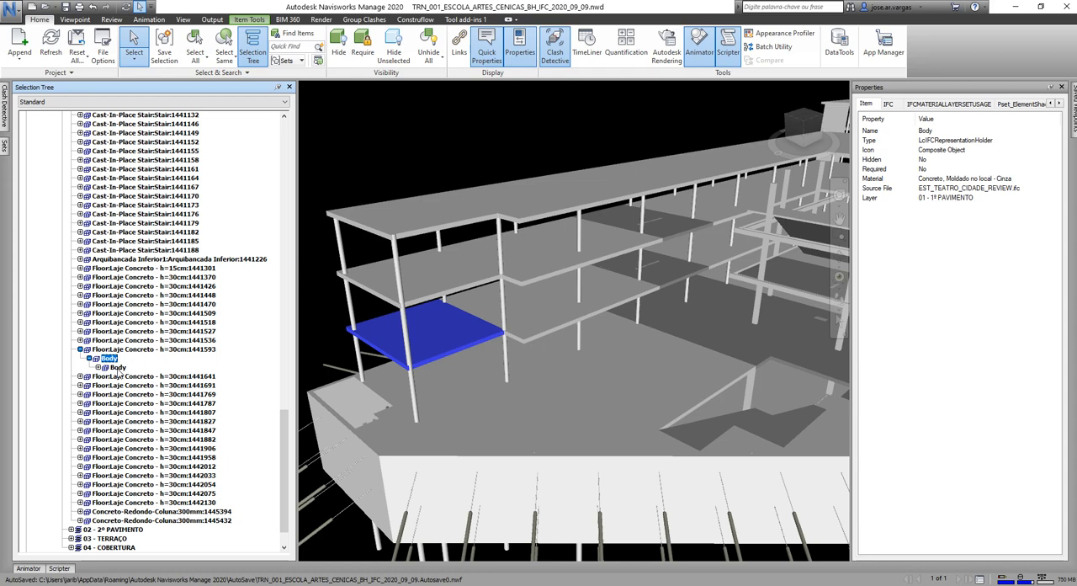
pyautogui.click(98, 367)
pyautogui.click(128, 376)
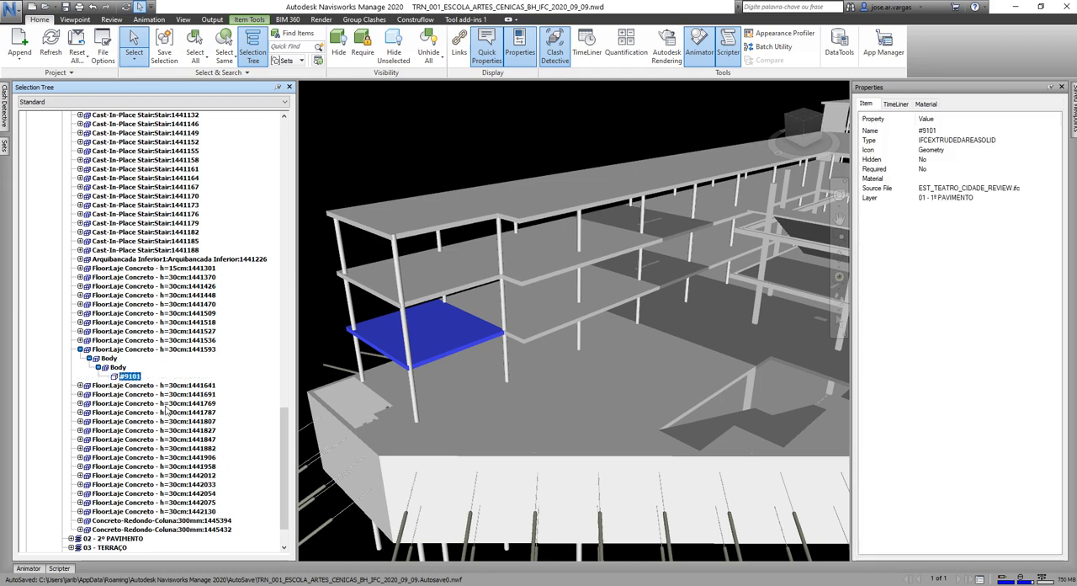
# Compare the item properties of the slab and its upper Body level, including the Body's IFC NAME and OBJECTTYPE.
pyautogui.click(122, 353)
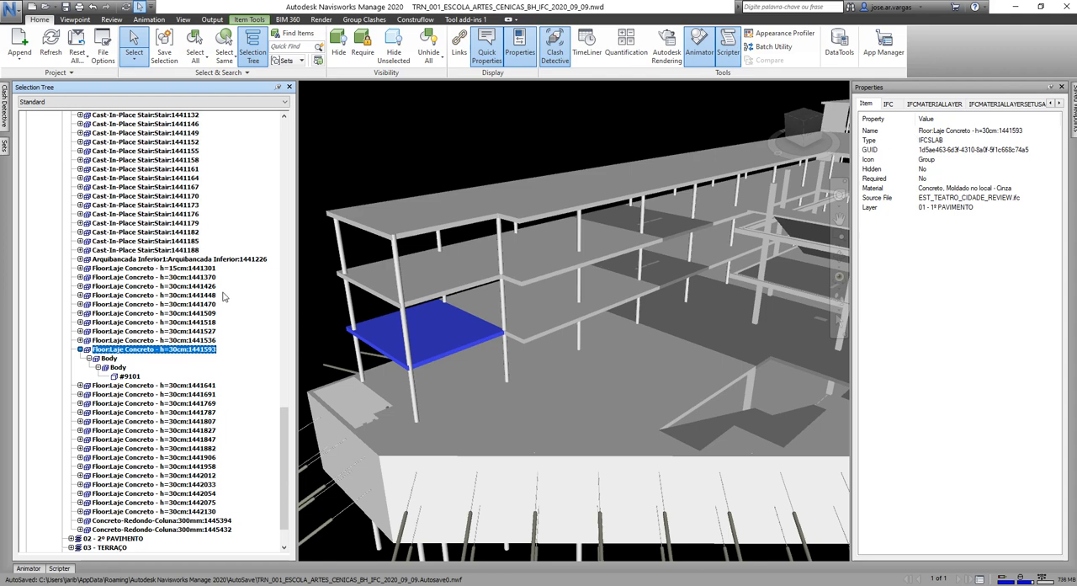
pyautogui.click(109, 358)
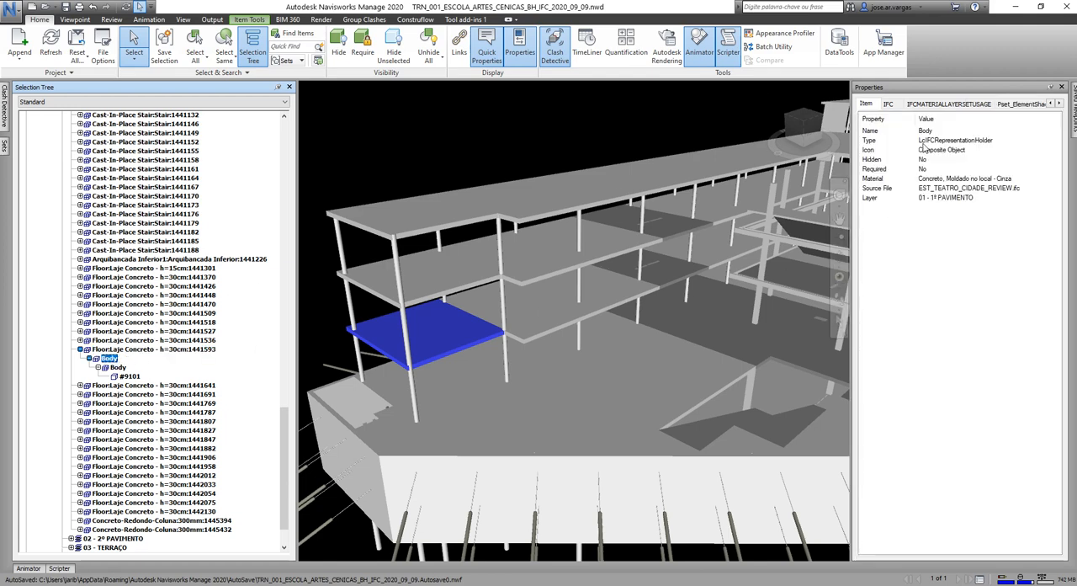
pyautogui.click(891, 104)
pyautogui.click(867, 141)
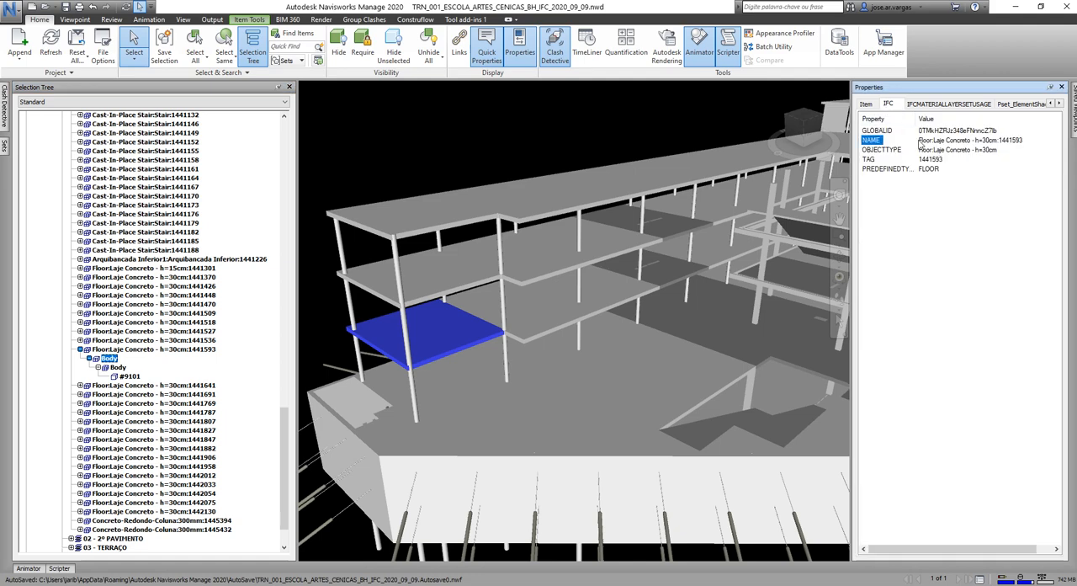
pyautogui.click(886, 153)
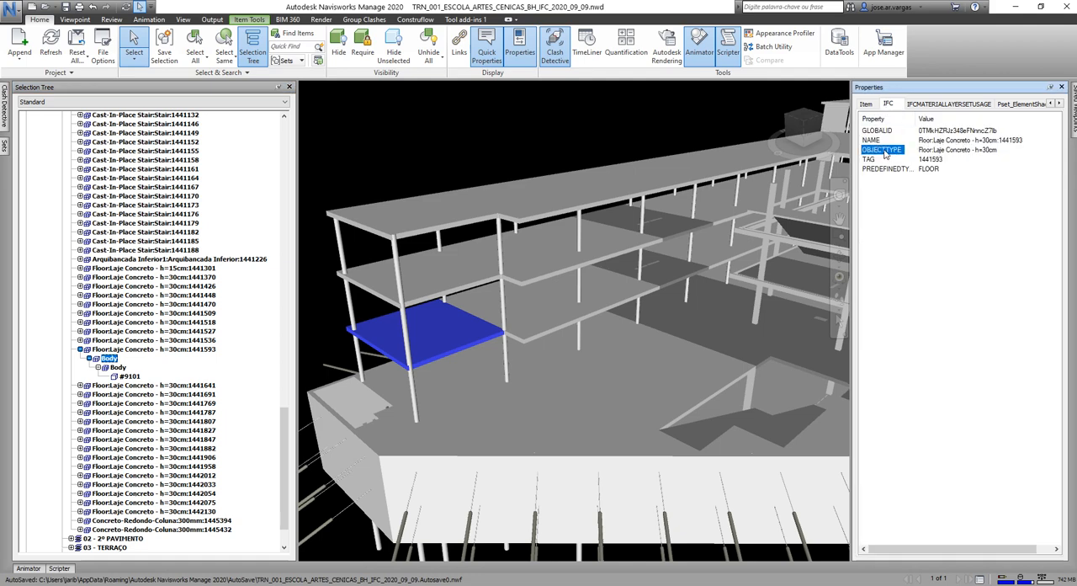
pyautogui.click(867, 105)
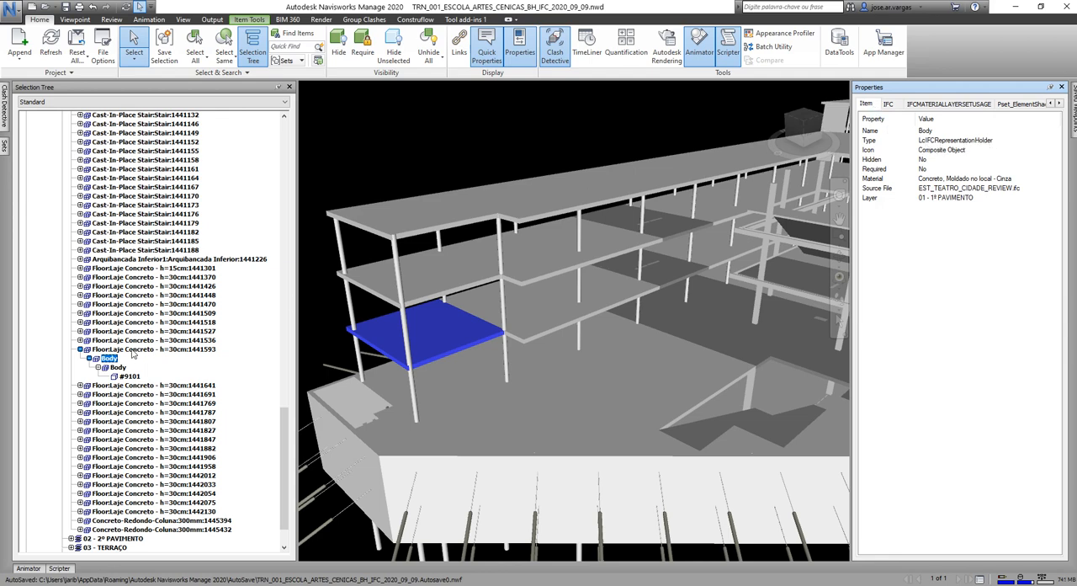
pyautogui.click(135, 349)
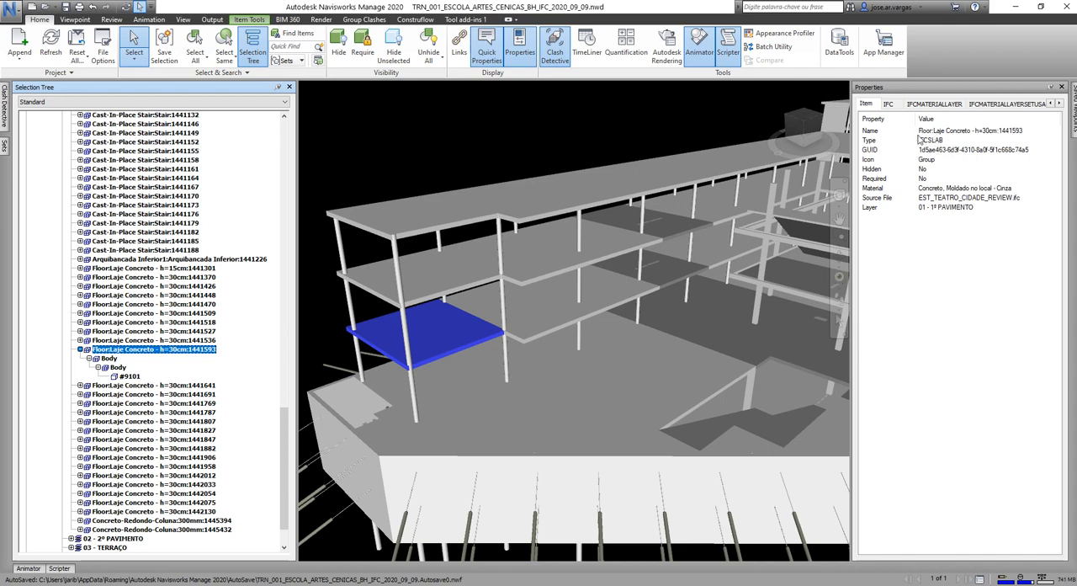
# Clear the selection, load the Quantificação IFC preset in the Construflow settings and scan the model properties.
pyautogui.click(5, 149)
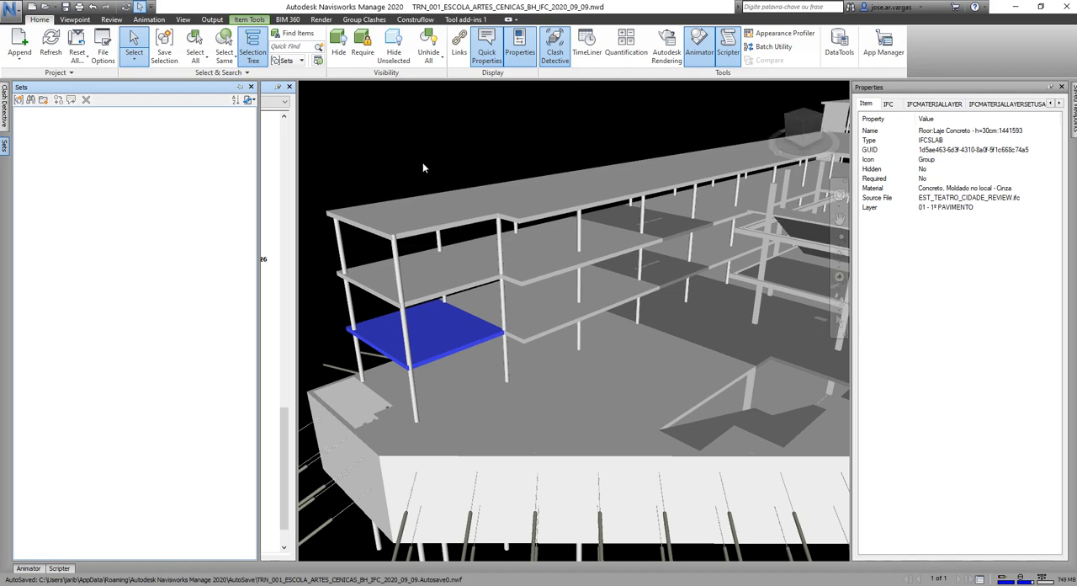
pyautogui.click(359, 158)
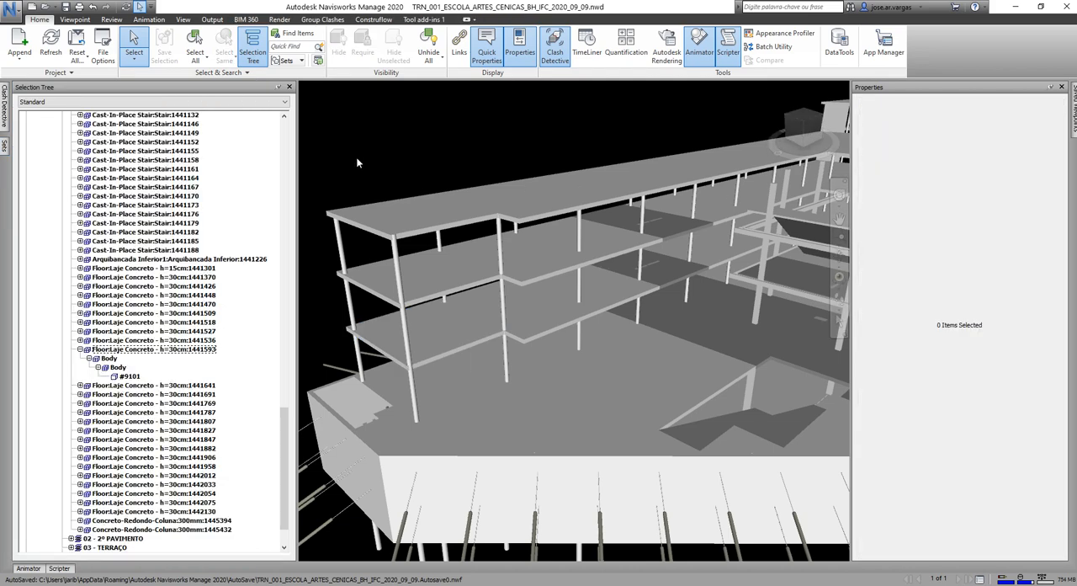
pyautogui.click(373, 19)
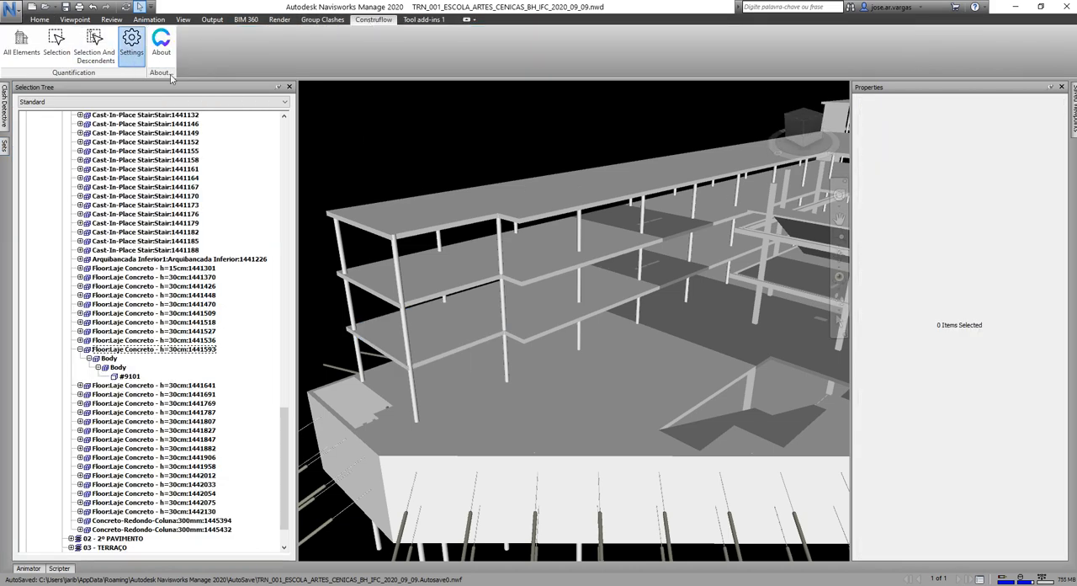
pyautogui.click(131, 42)
pyautogui.click(603, 169)
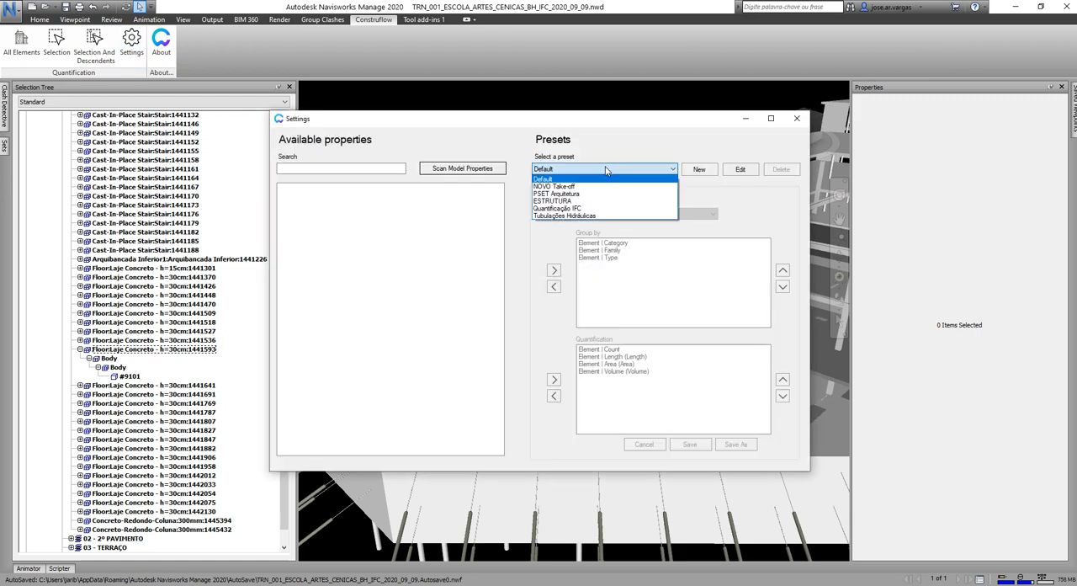
pyautogui.click(580, 209)
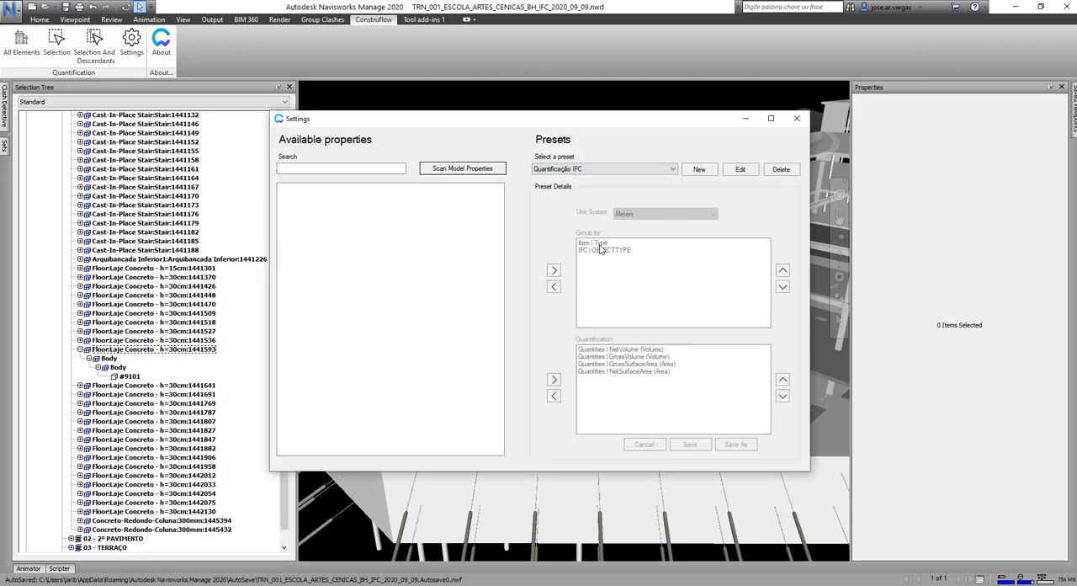
pyautogui.click(439, 169)
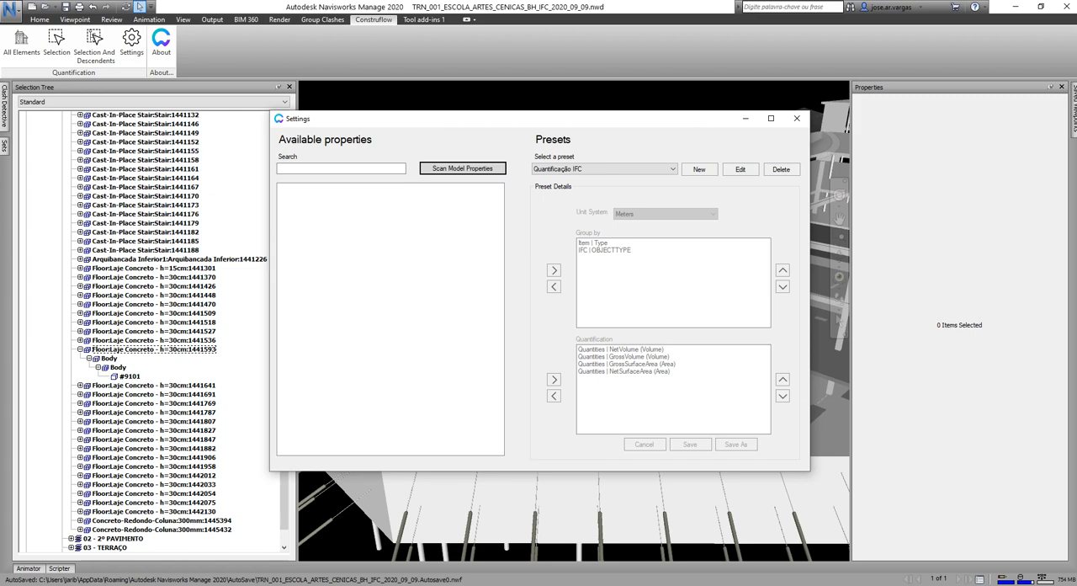
pyautogui.moveTo(416, 127); pyautogui.dragTo(426, 136)
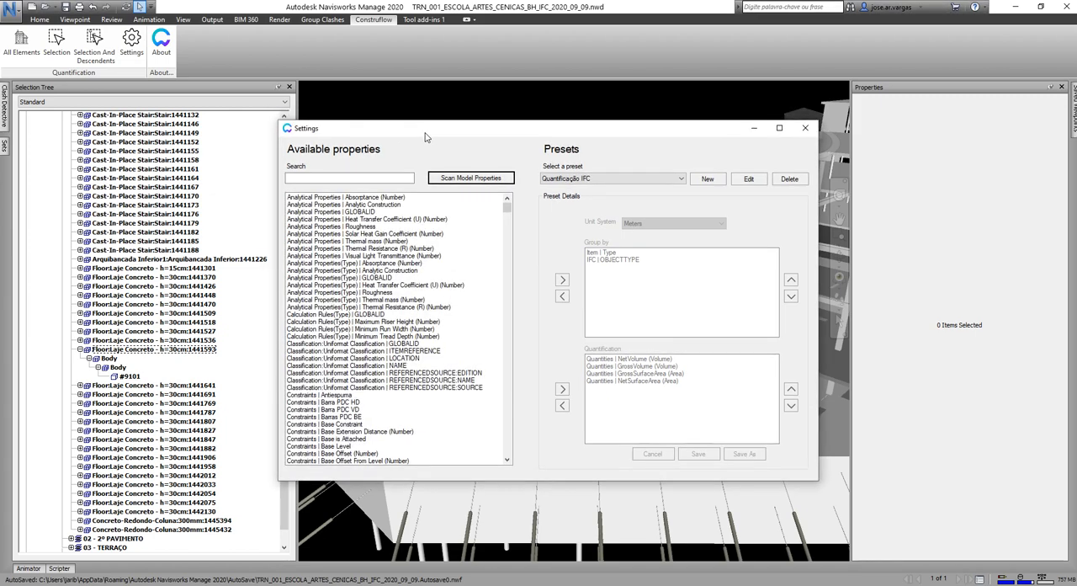
# Open the preset for editing and locate the Item | Type property by searching for "item".
pyautogui.click(747, 180)
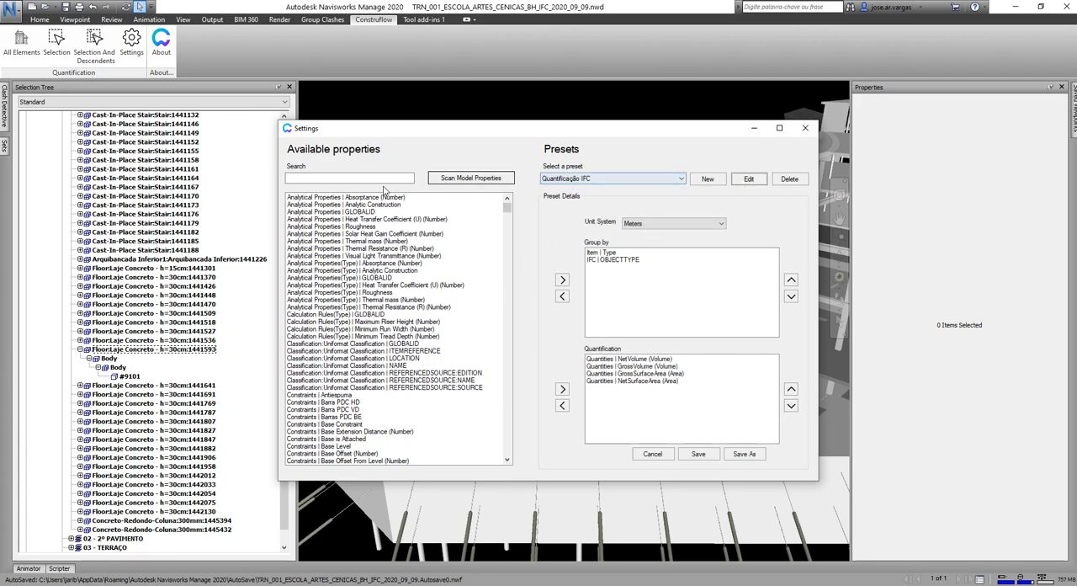
pyautogui.click(373, 180)
pyautogui.write('ite')
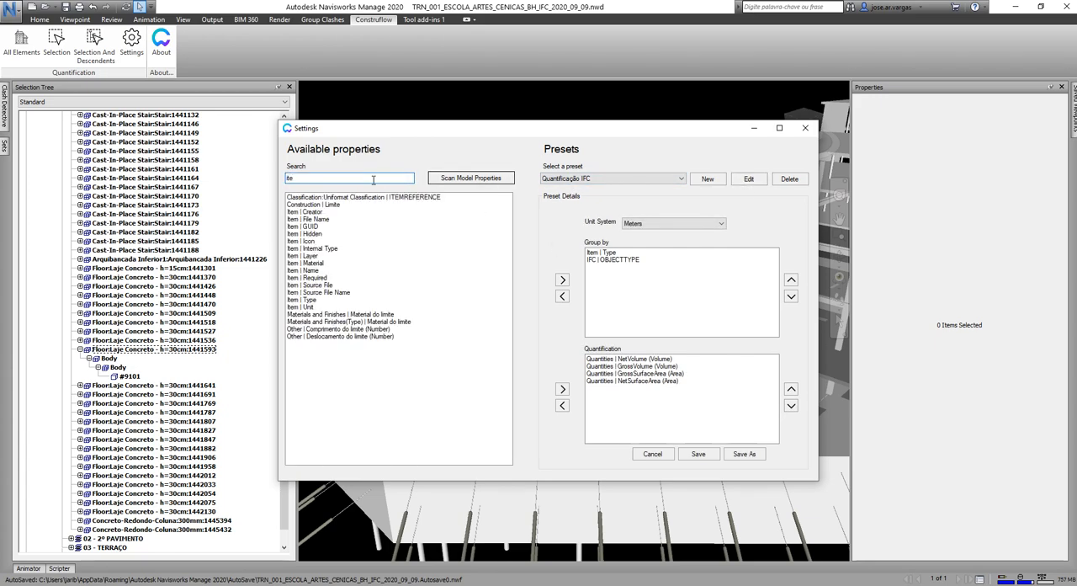
pyautogui.write('m')
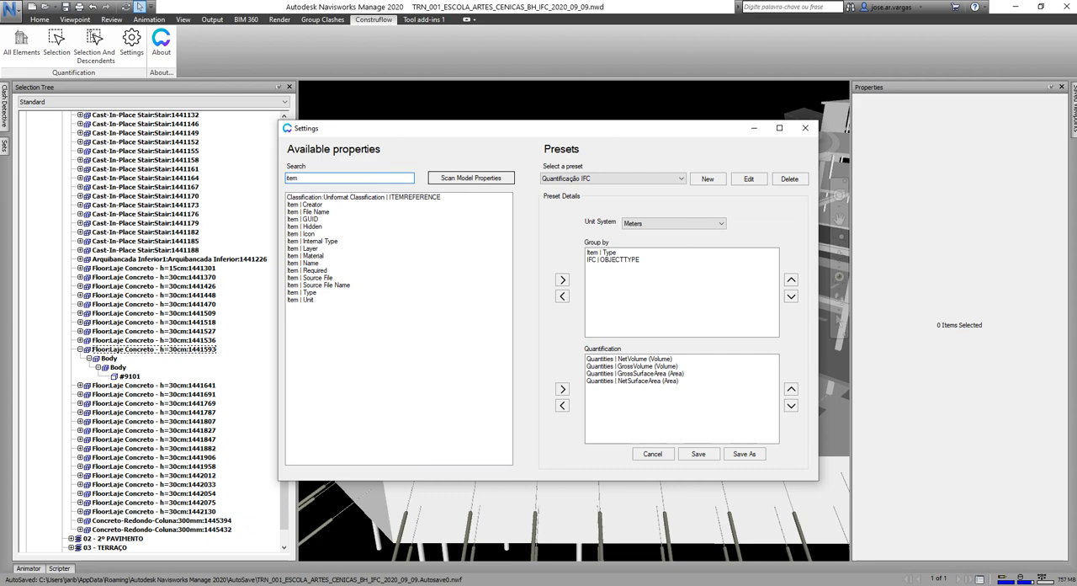
pyautogui.click(305, 292)
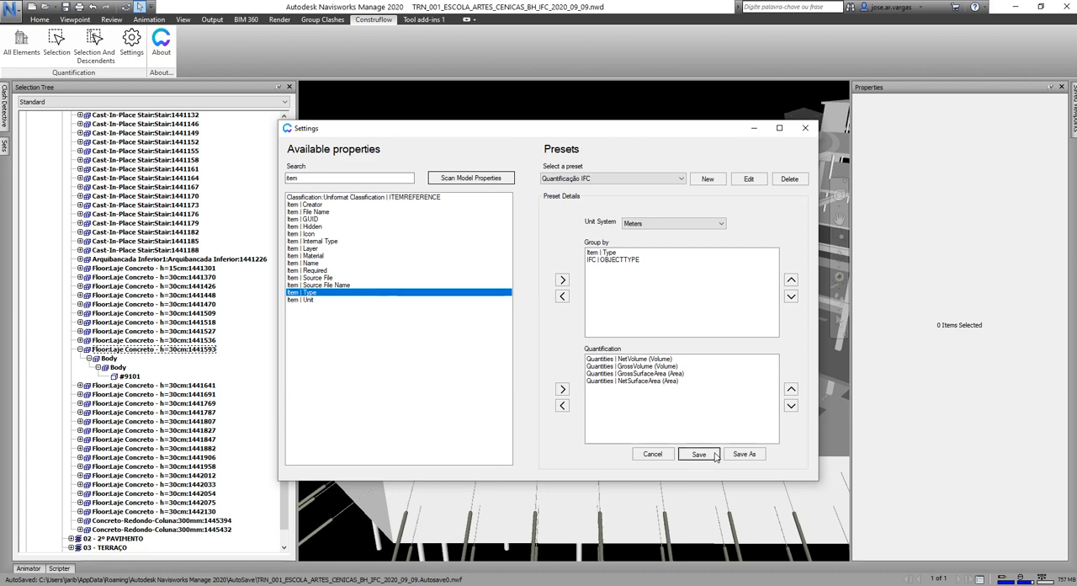
# Set the preset's unit system to Meters, then save the preset and close the settings.
pyautogui.click(711, 224)
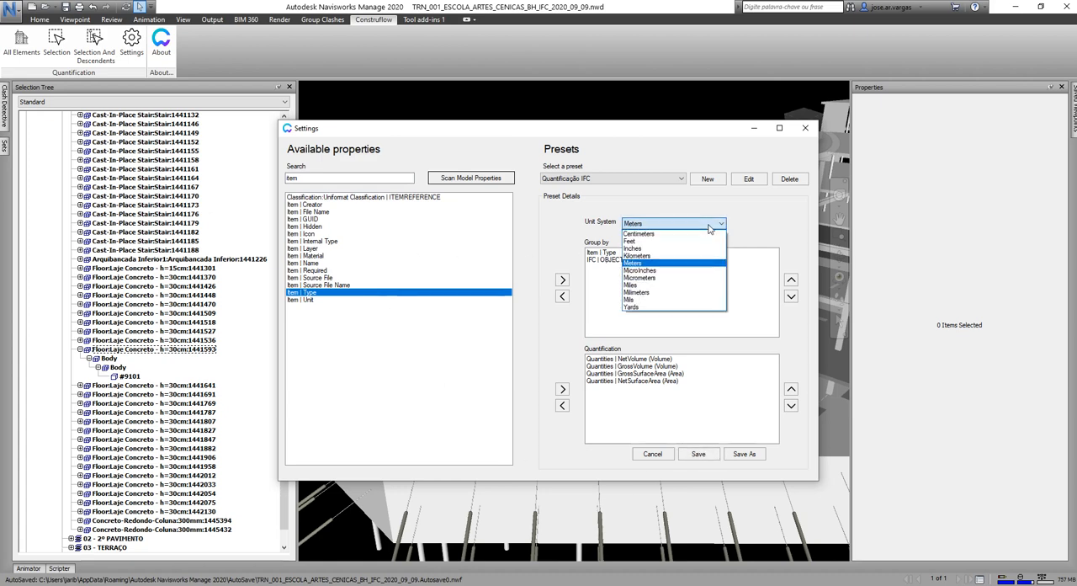
pyautogui.click(684, 264)
pyautogui.click(698, 454)
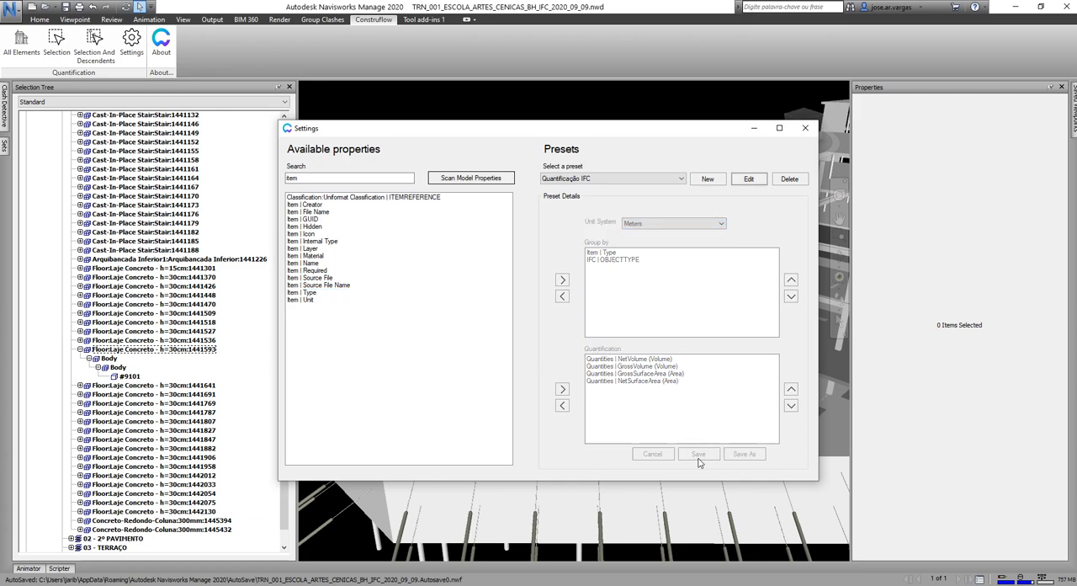
pyautogui.click(806, 128)
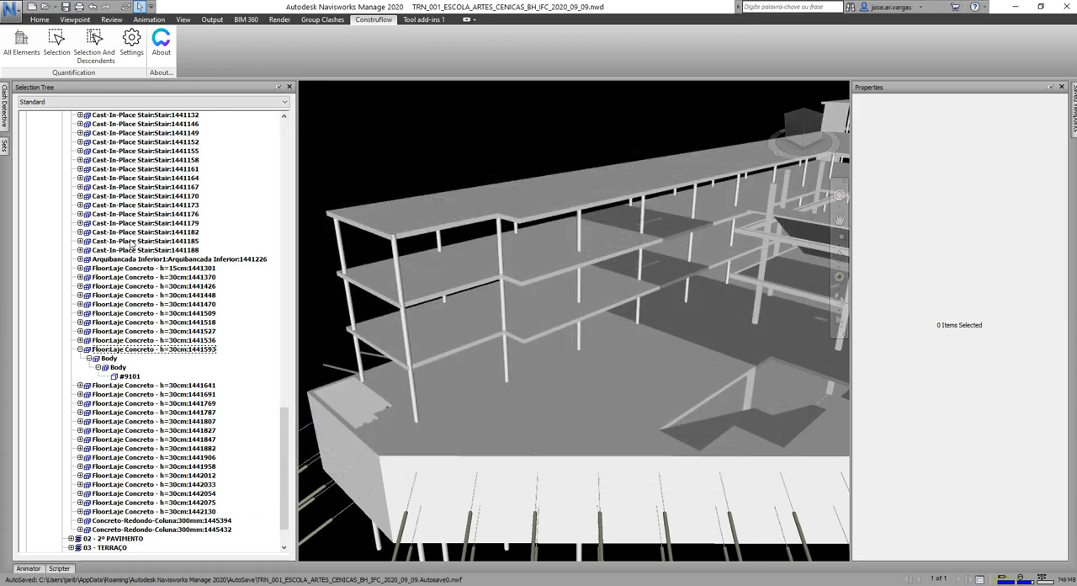
# Select the slab Floor:Laje Concreto - h=30cm:1441593, quantify only that selection, review the quantities and close the results.
pyautogui.click(126, 350)
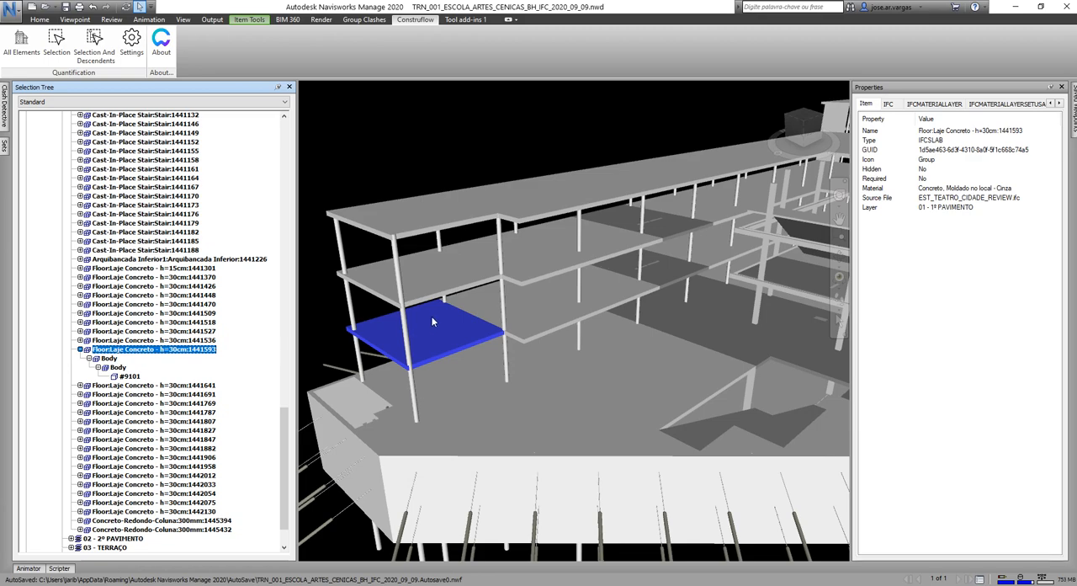
pyautogui.scroll(-1, 431, 317)
pyautogui.click(56, 49)
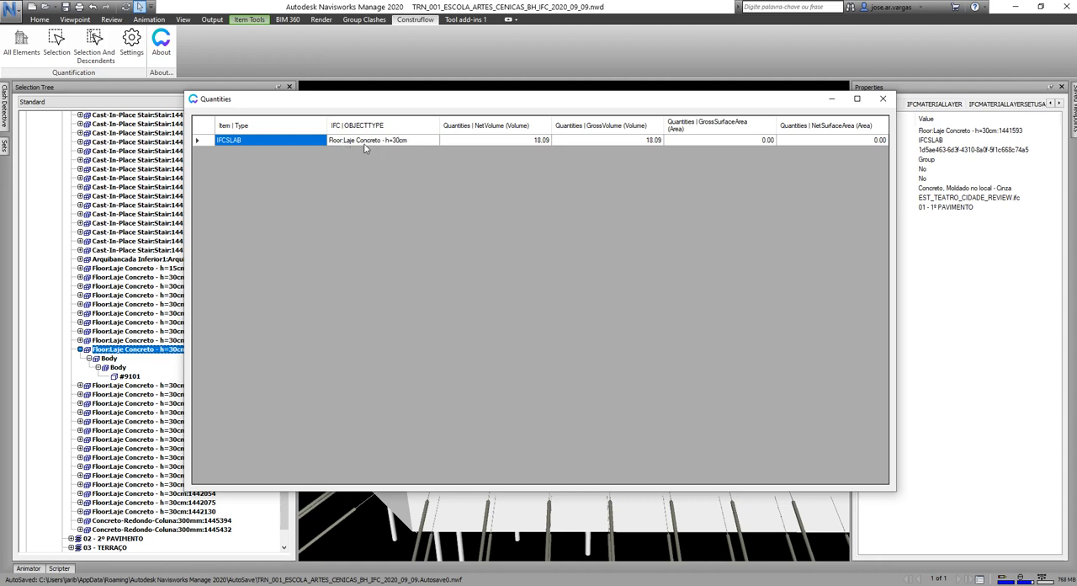
pyautogui.click(883, 98)
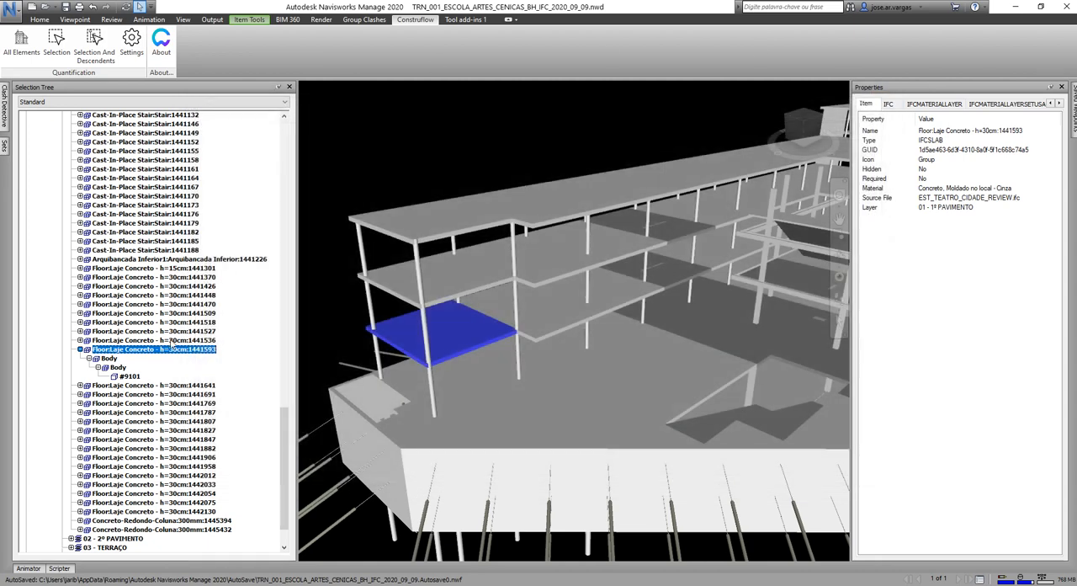
# Quantify the slab with its descendants, compare the IFCSLAB, LcIFCRepresentationHolder, IFCSHAPEREPRESENTATION and IFCEXTRUDEDAREASOLID rows, and close the results.
pyautogui.click(91, 42)
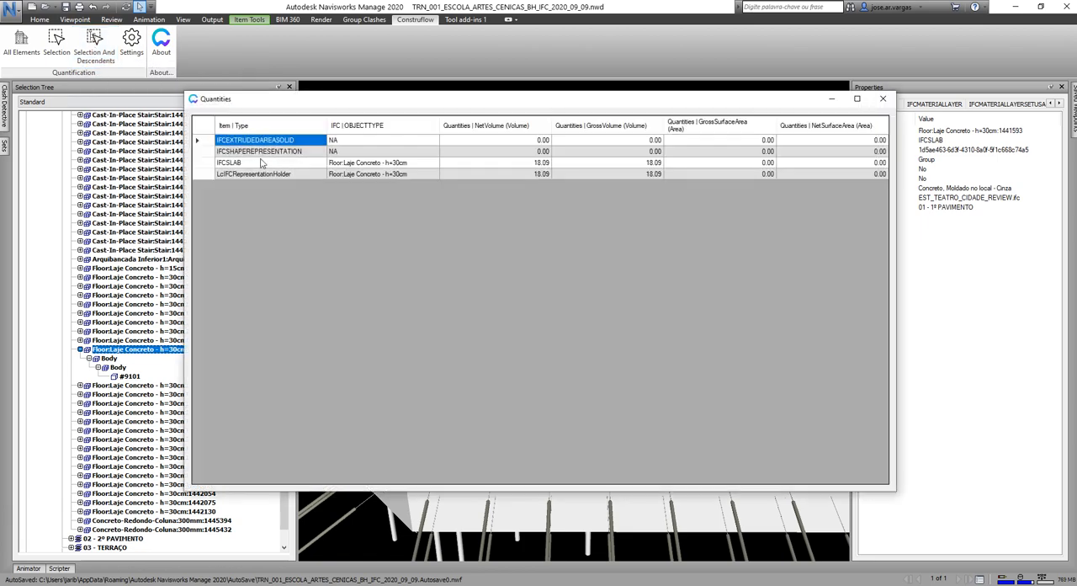
pyautogui.moveTo(333, 104); pyautogui.dragTo(473, 191)
pyautogui.click(383, 249)
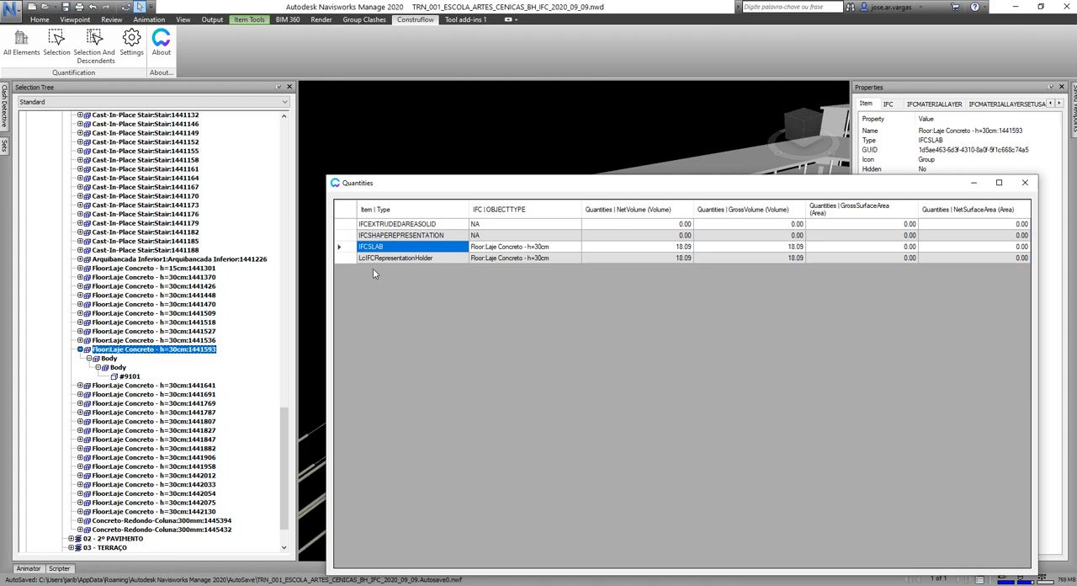
pyautogui.click(404, 259)
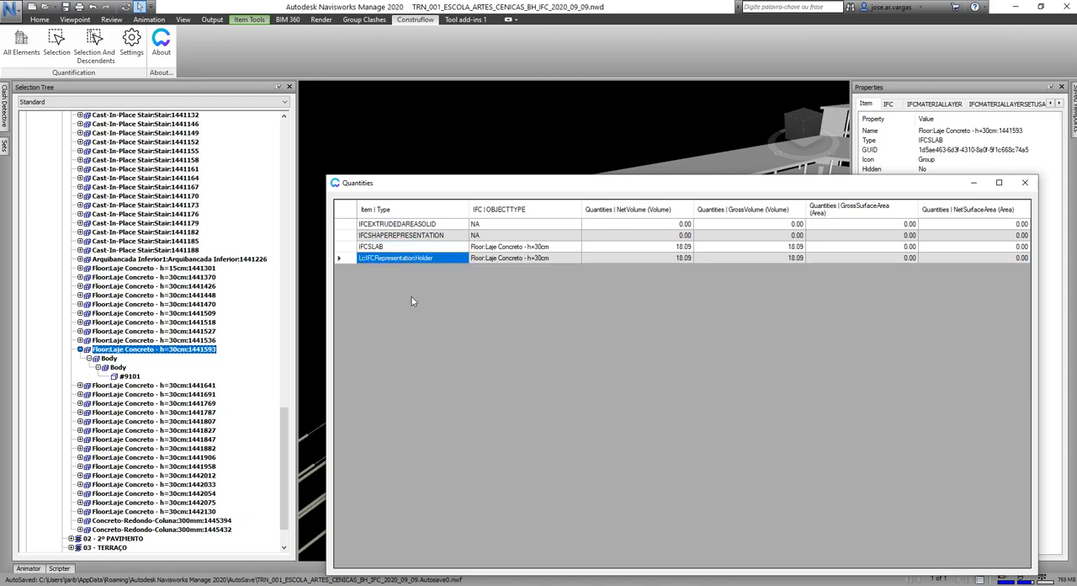
pyautogui.click(414, 243)
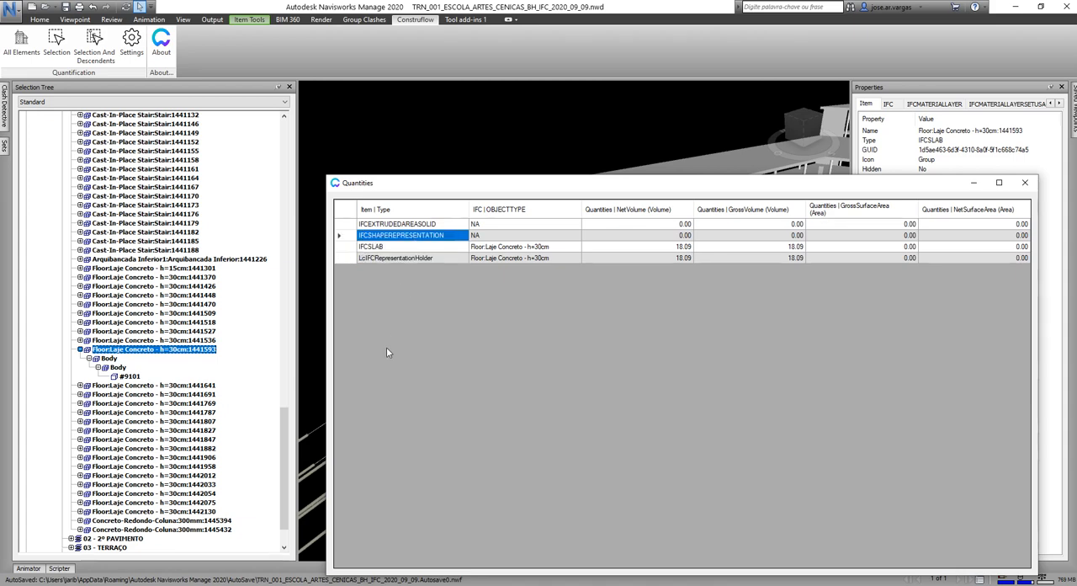
pyautogui.click(407, 225)
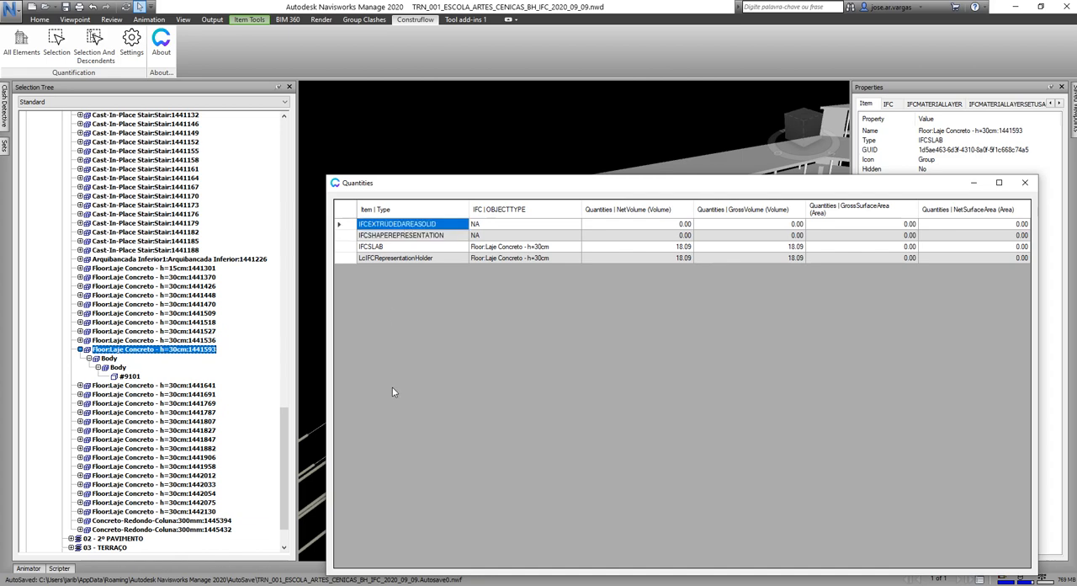
pyautogui.moveTo(410, 250); pyautogui.dragTo(410, 260)
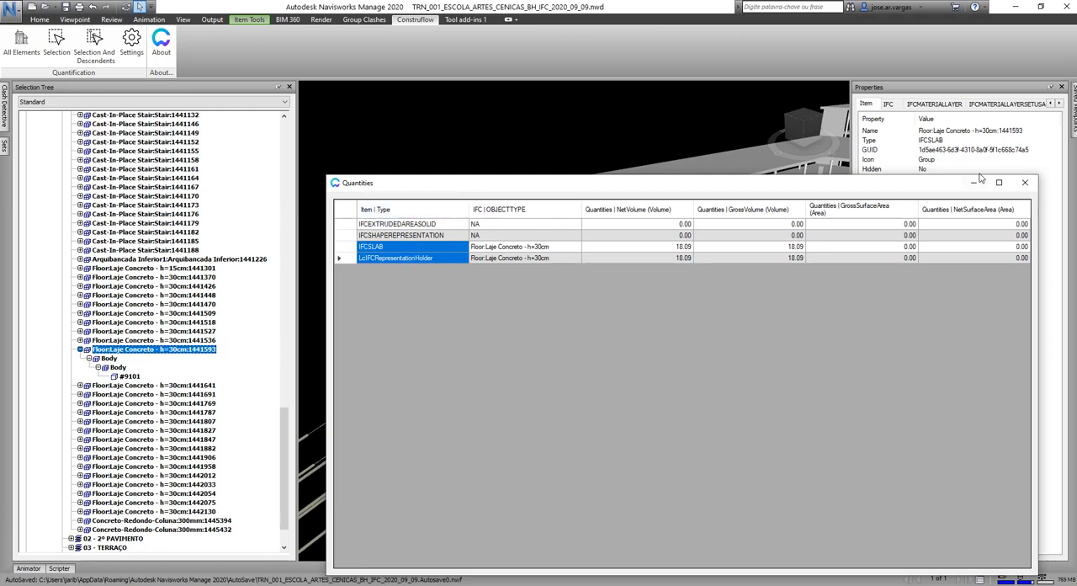
pyautogui.click(1025, 181)
# Remove Item | Type from the grouping of the Quantificação IFC preset and save the preset.
pyautogui.click(132, 42)
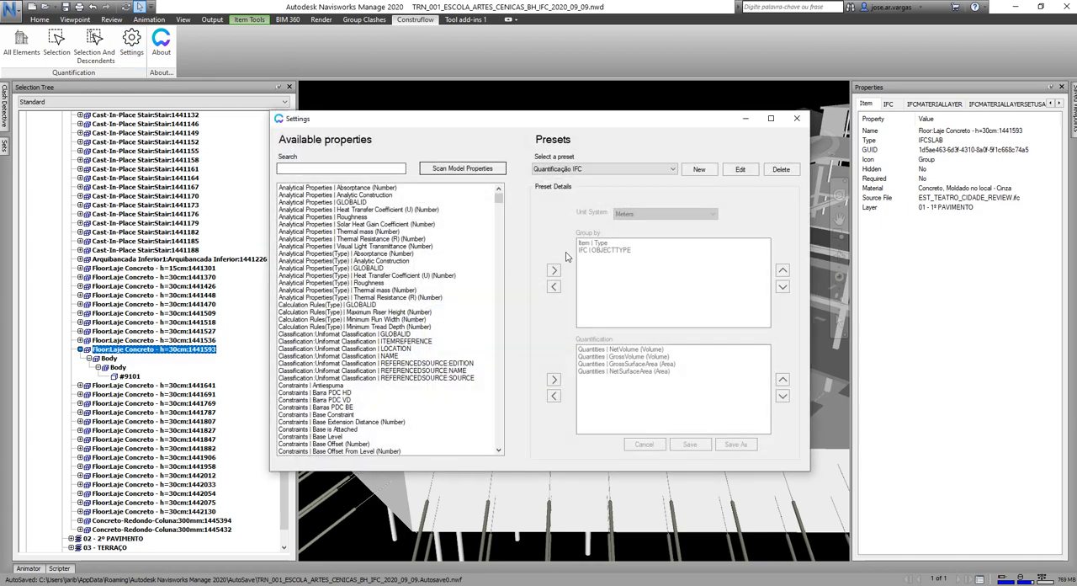
pyautogui.click(732, 170)
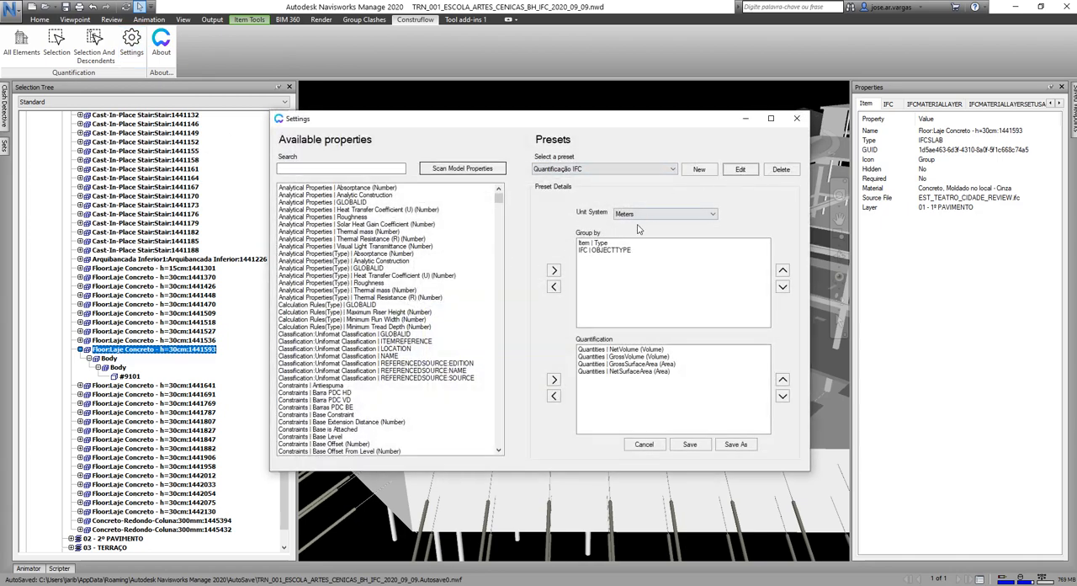
pyautogui.click(599, 244)
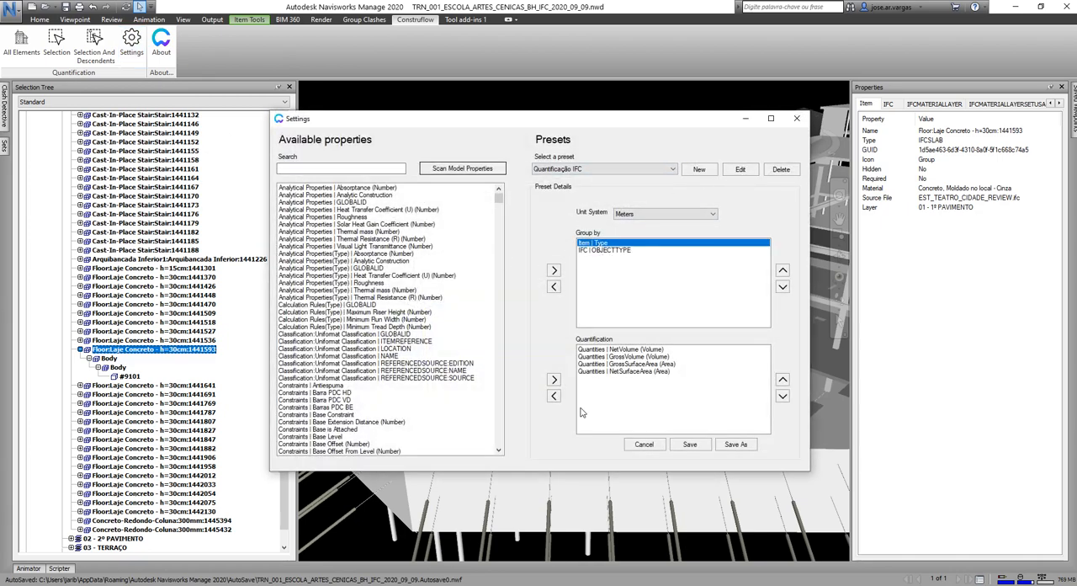
pyautogui.click(554, 286)
pyautogui.click(690, 444)
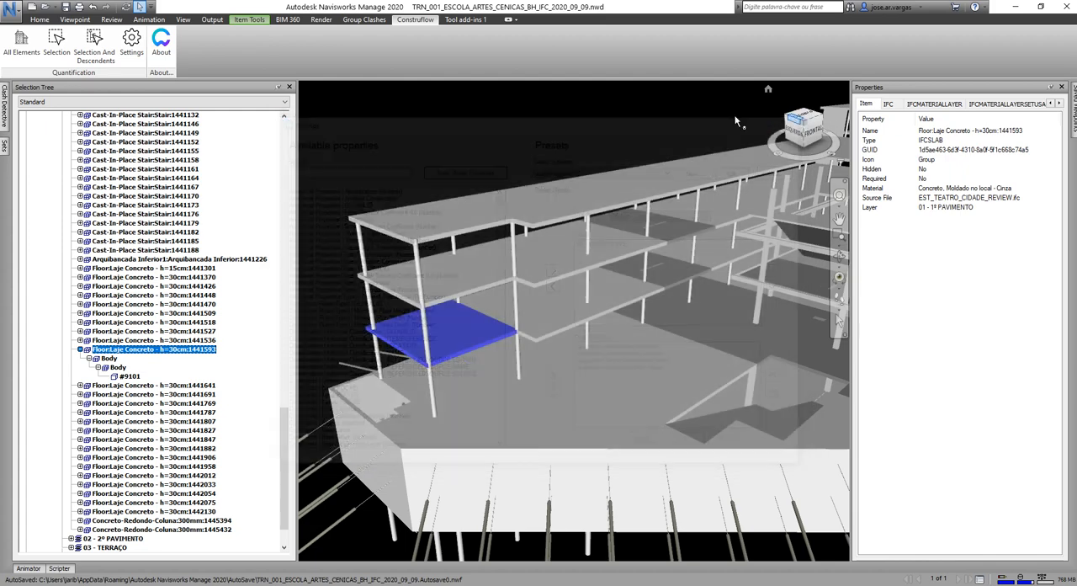
# Quantify the slab and its descendants grouped only by IFC | OBJECTTYPE, keeping the results beside the slab's tree entry and properties.
pyautogui.click(96, 44)
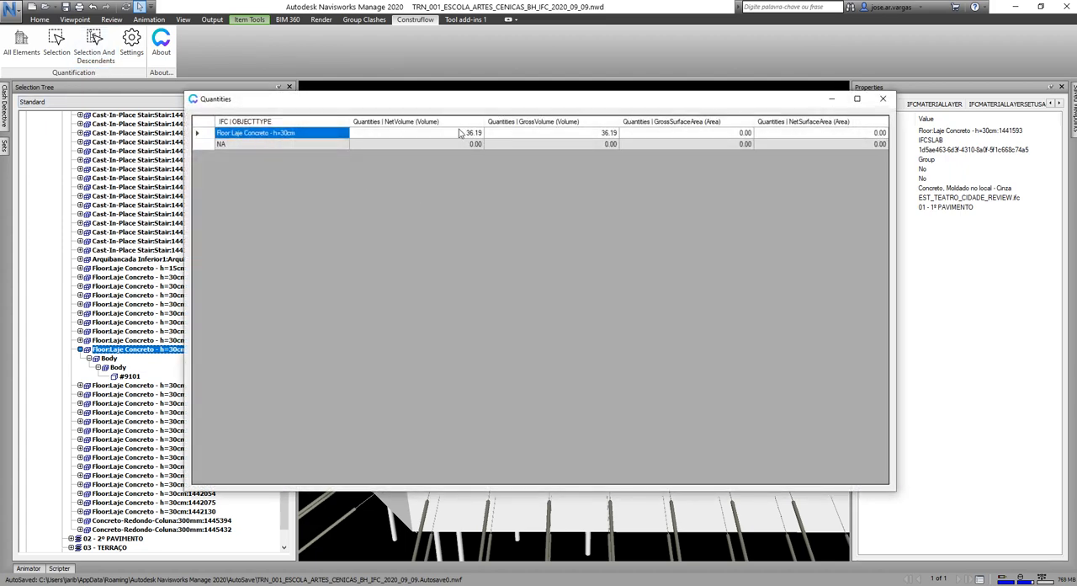
pyautogui.moveTo(460, 111); pyautogui.dragTo(494, 153)
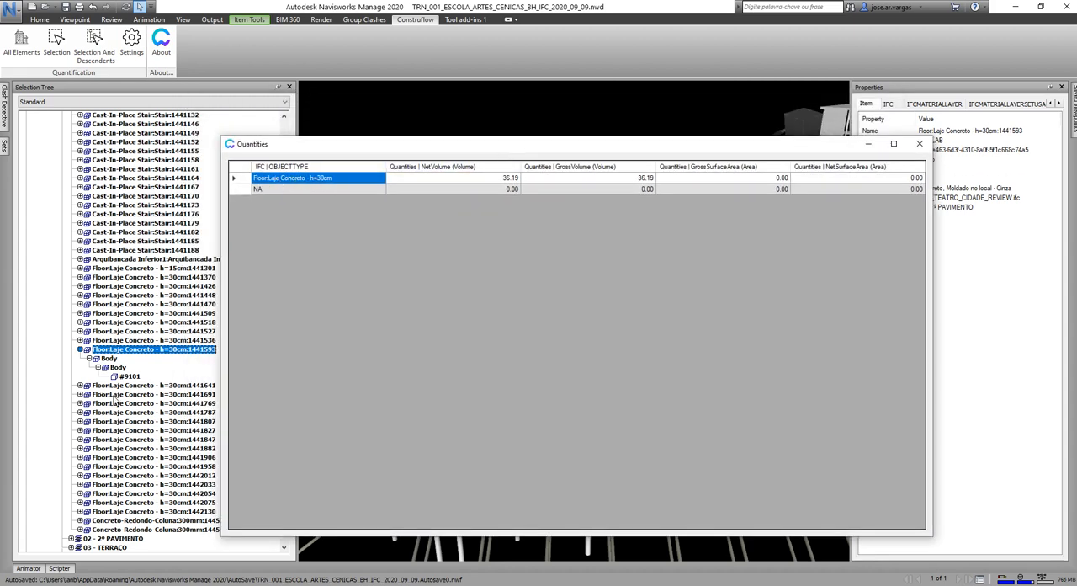
pyautogui.click(111, 359)
pyautogui.click(113, 349)
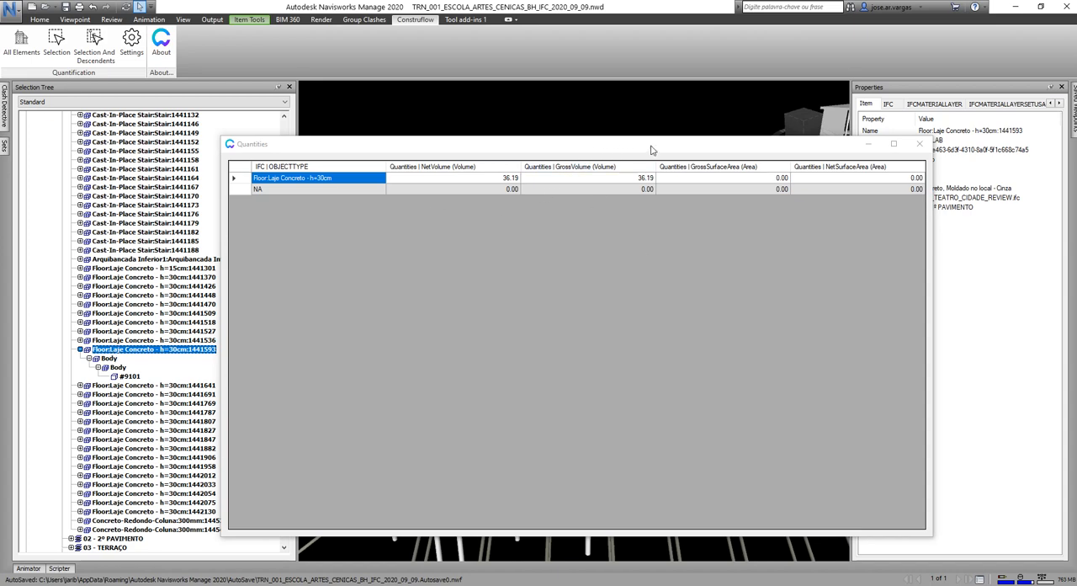
pyautogui.moveTo(671, 150); pyautogui.dragTo(630, 182)
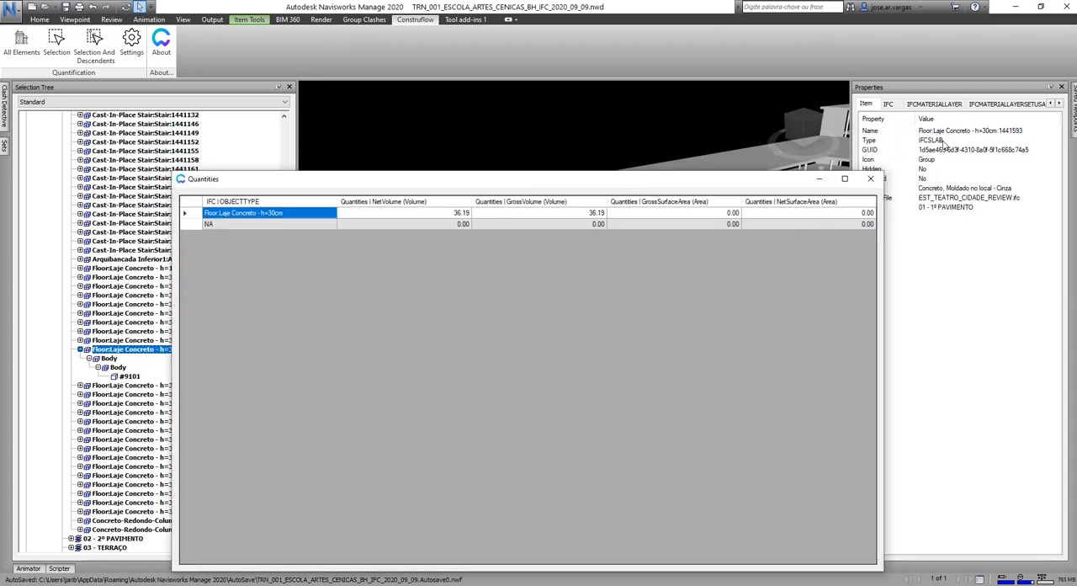
# Compare the quantification results with the slab's own IFC and Quantities properties, repositioning and shrinking the results window to see both.
pyautogui.click(891, 104)
pyautogui.click(890, 104)
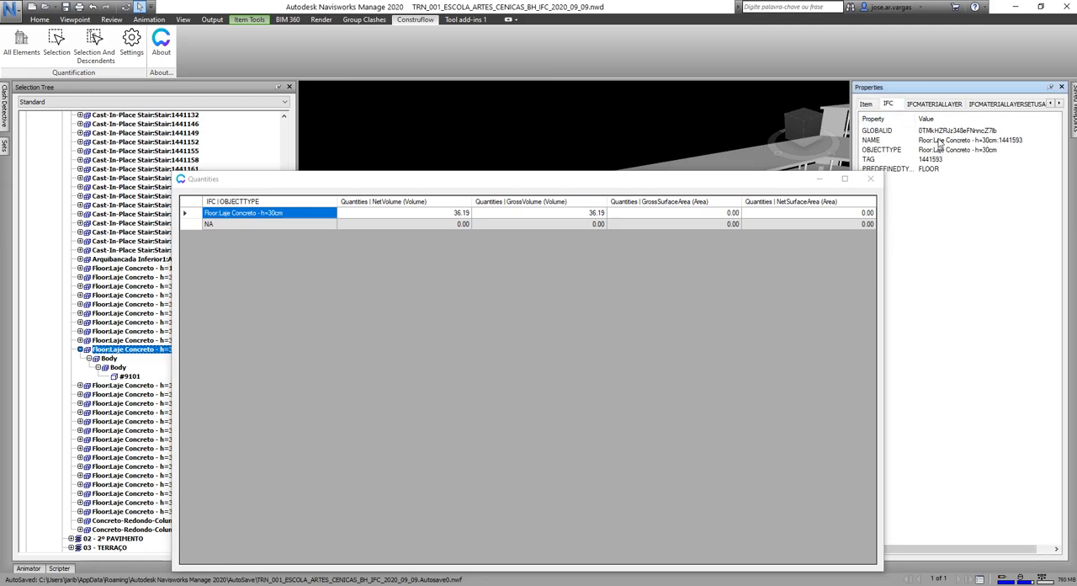
pyautogui.click(1058, 102)
pyautogui.click(1059, 103)
pyautogui.click(1059, 103)
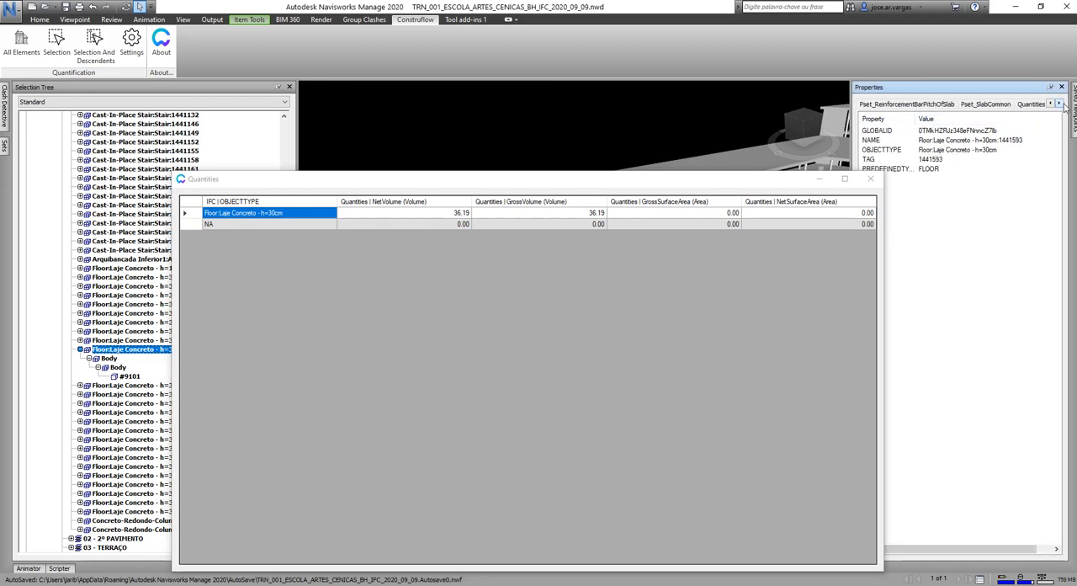
pyautogui.click(1059, 103)
pyautogui.click(930, 103)
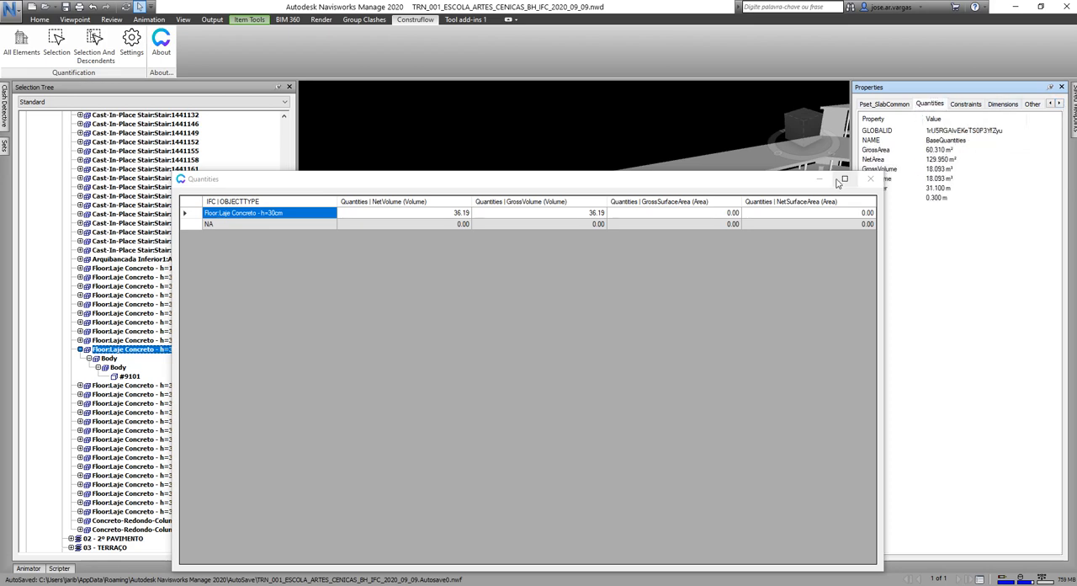
pyautogui.moveTo(808, 178); pyautogui.dragTo(272, 163)
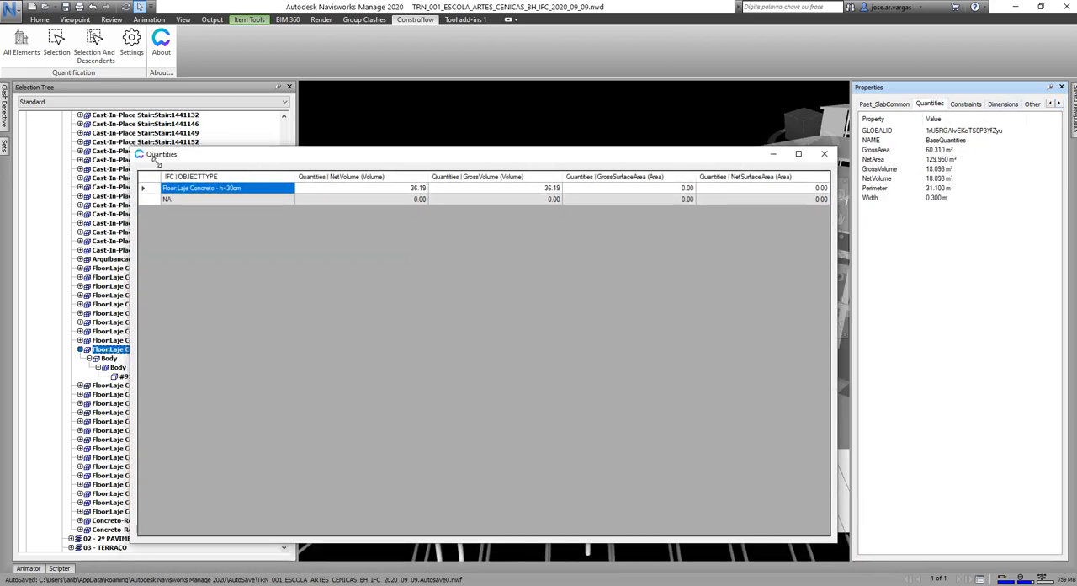
pyautogui.moveTo(132, 145); pyautogui.dragTo(331, 234)
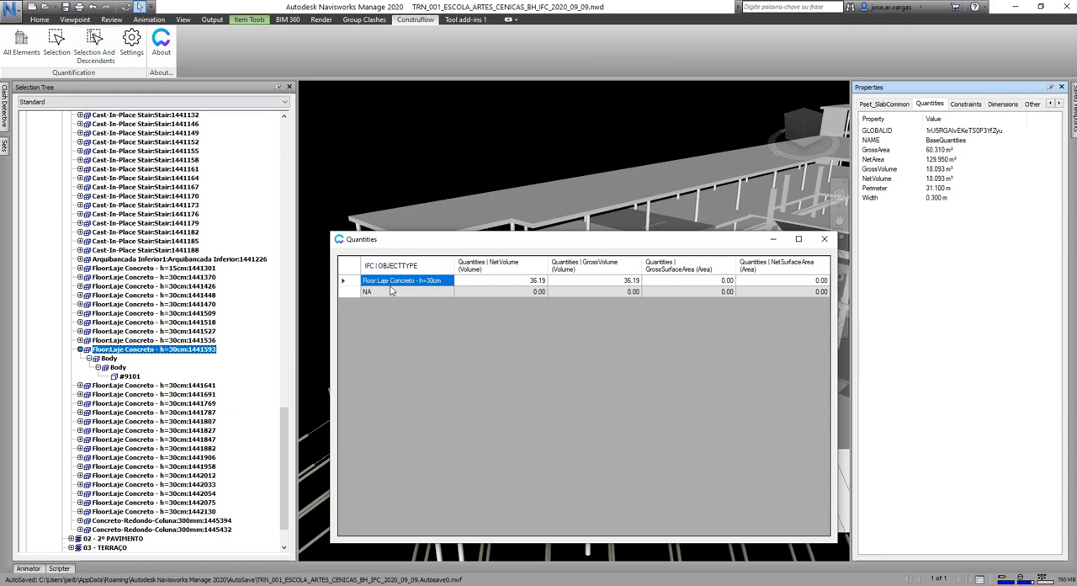
# Close the results, reopen the Quantificação IFC preset for editing, search for "item" and add Item | Type to its grouping.
pyautogui.click(131, 41)
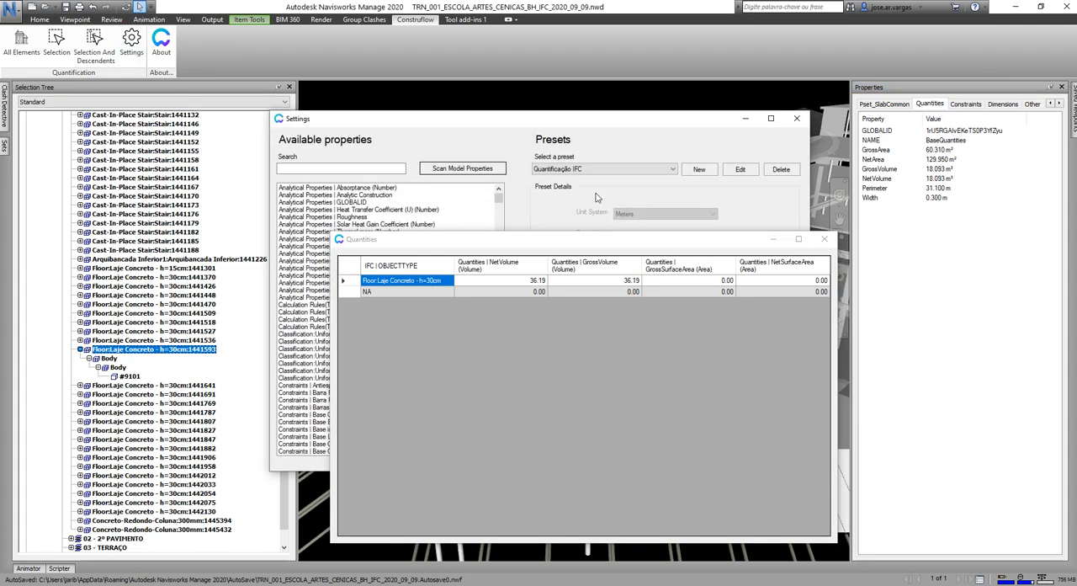
pyautogui.click(824, 239)
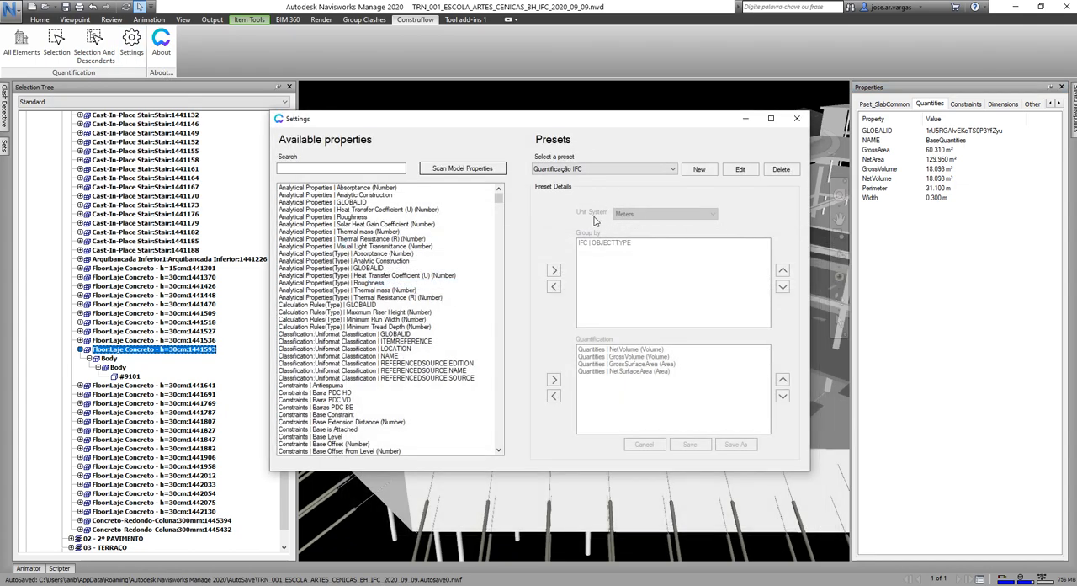
pyautogui.click(739, 171)
pyautogui.click(322, 169)
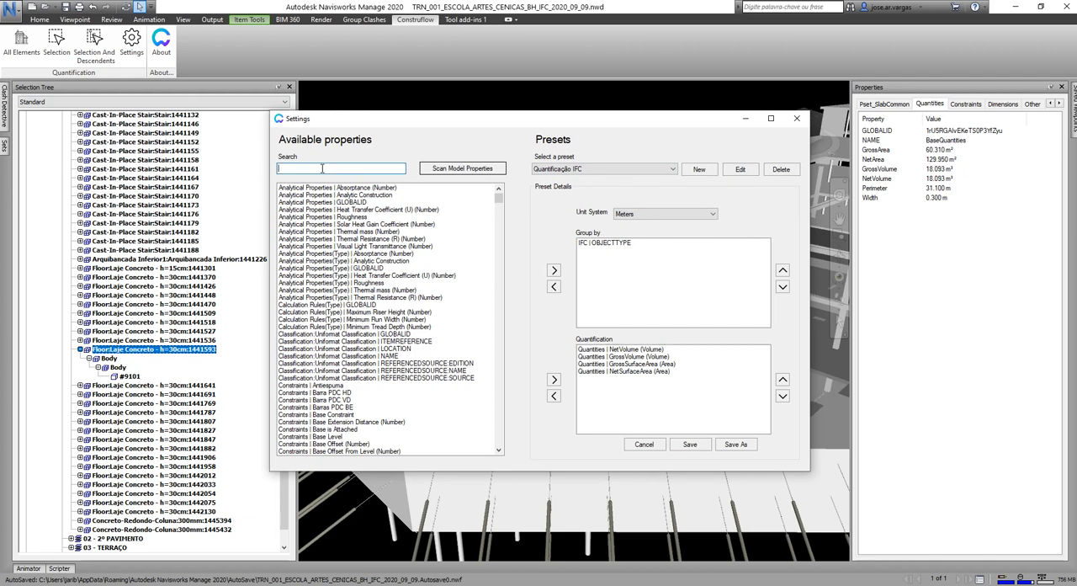
pyautogui.write('item')
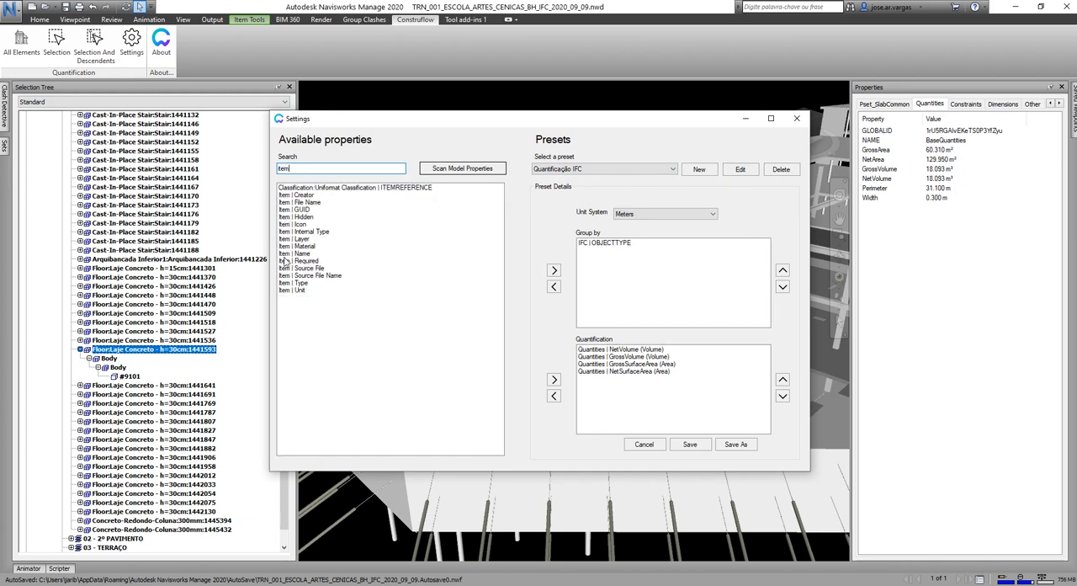
pyautogui.click(299, 284)
pyautogui.click(554, 270)
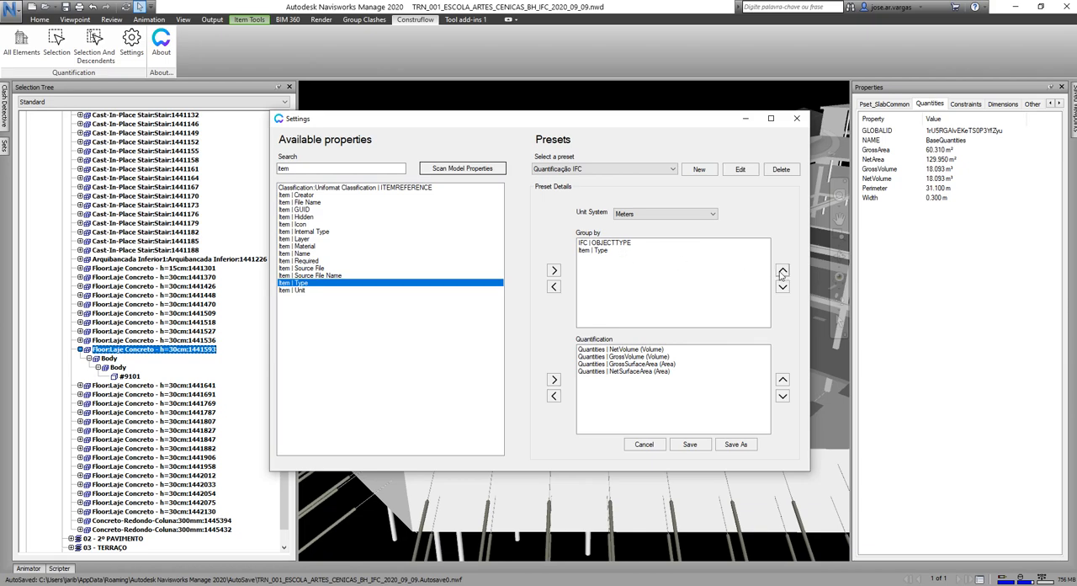
# Place Item | Type above IFC | OBJECTTYPE in the grouping order, then save the preset and close the settings.
pyautogui.click(608, 250)
pyautogui.click(783, 271)
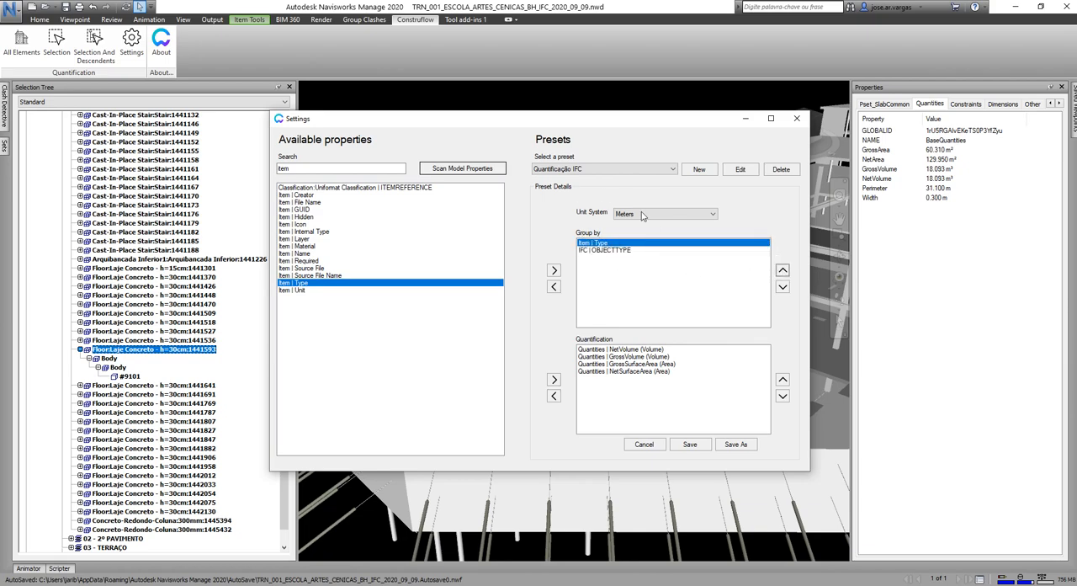
pyautogui.click(690, 443)
pyautogui.click(797, 117)
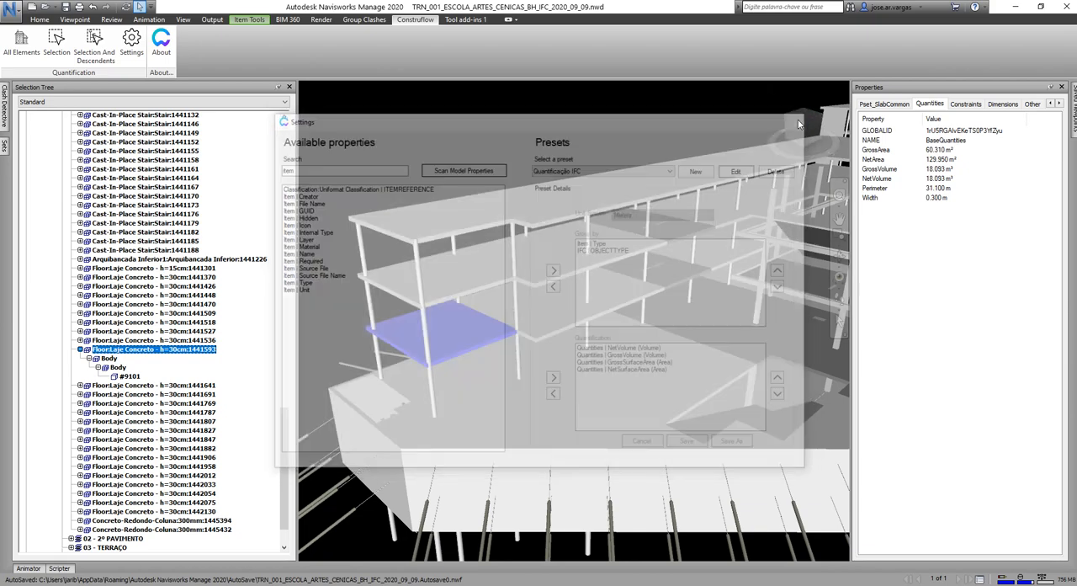
# Requantify the slab with its descendants, close the results and examine the item properties of its #9101 geometry.
pyautogui.click(95, 50)
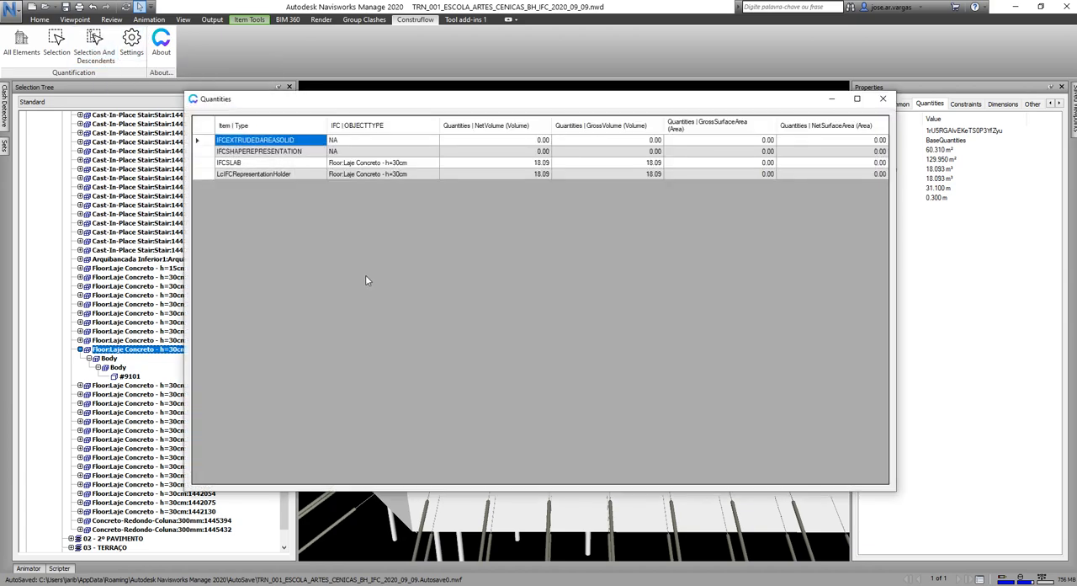
pyautogui.click(884, 99)
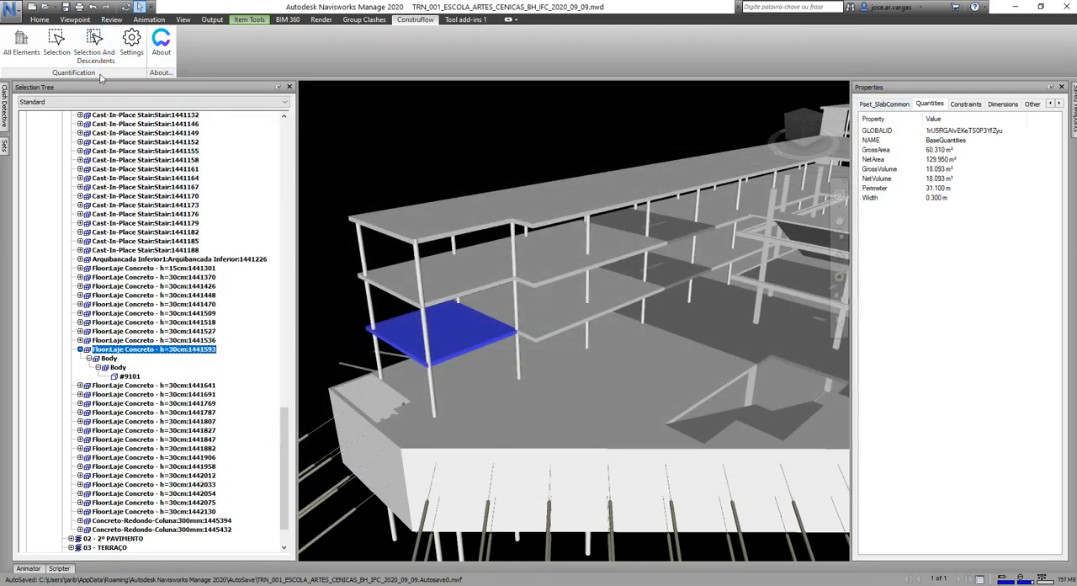
pyautogui.click(128, 376)
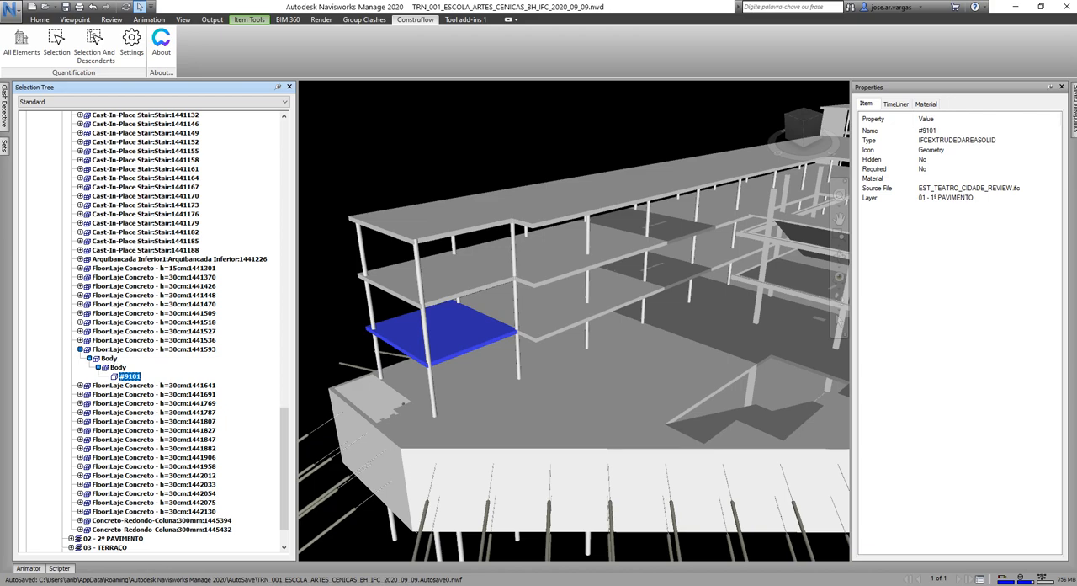
# Switch to the TRN_001_ESCOLA_ARTES_CENICAS_BH_NWC.nwf model, select a 300mm Concreto-Redondo-Coluna under 00 - TÉRREO and expand its material-level child.
pyautogui.moveTo(179, 581)
pyautogui.click(202, 547)
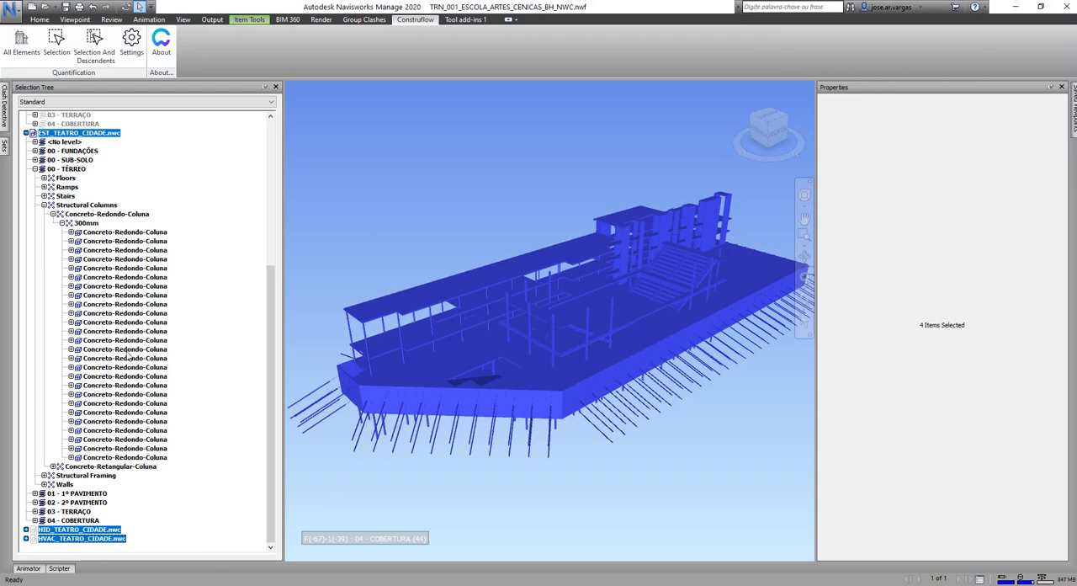
pyautogui.click(126, 330)
pyautogui.scroll(6, 383, 346)
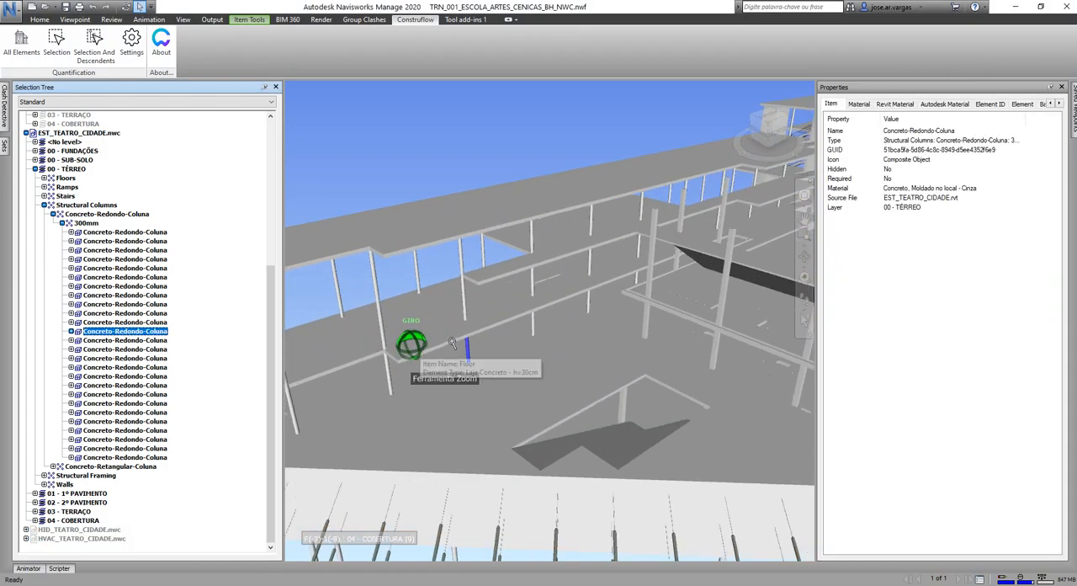
pyautogui.moveTo(501, 332); pyautogui.dragTo(499, 348, button='middle')
pyautogui.click(70, 330)
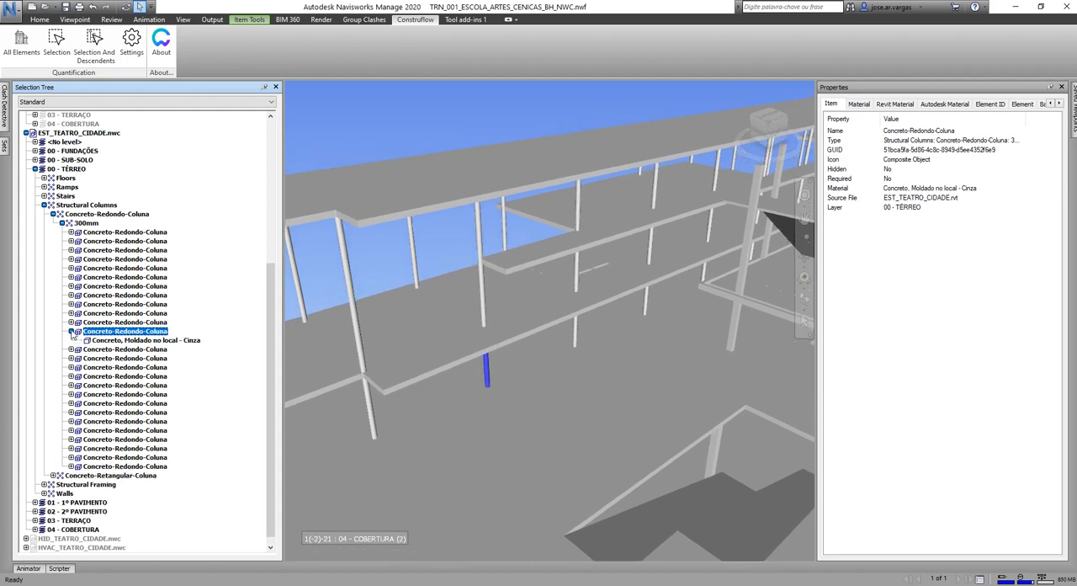
# Select the column's Concreto, Moldado no local - Cinza geometry and choose the Default preset in the Construflow settings.
pyautogui.click(157, 340)
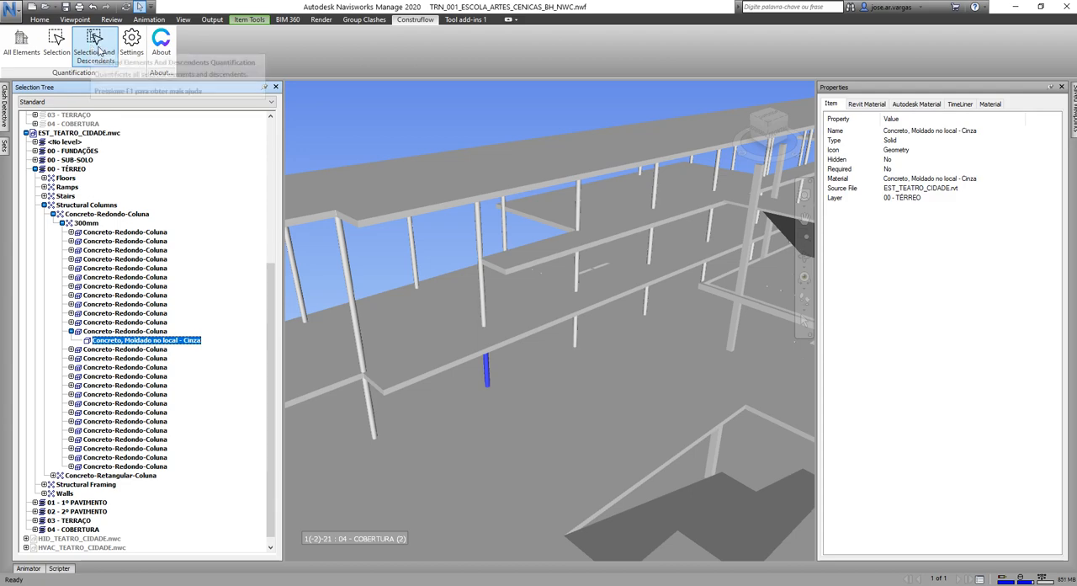
pyautogui.click(131, 41)
pyautogui.click(568, 167)
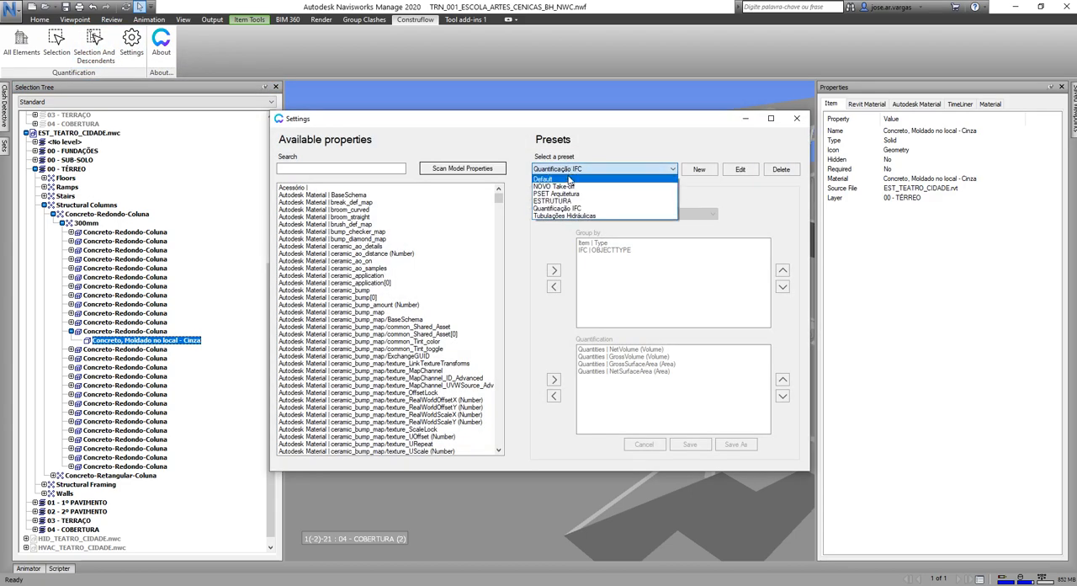
pyautogui.click(570, 181)
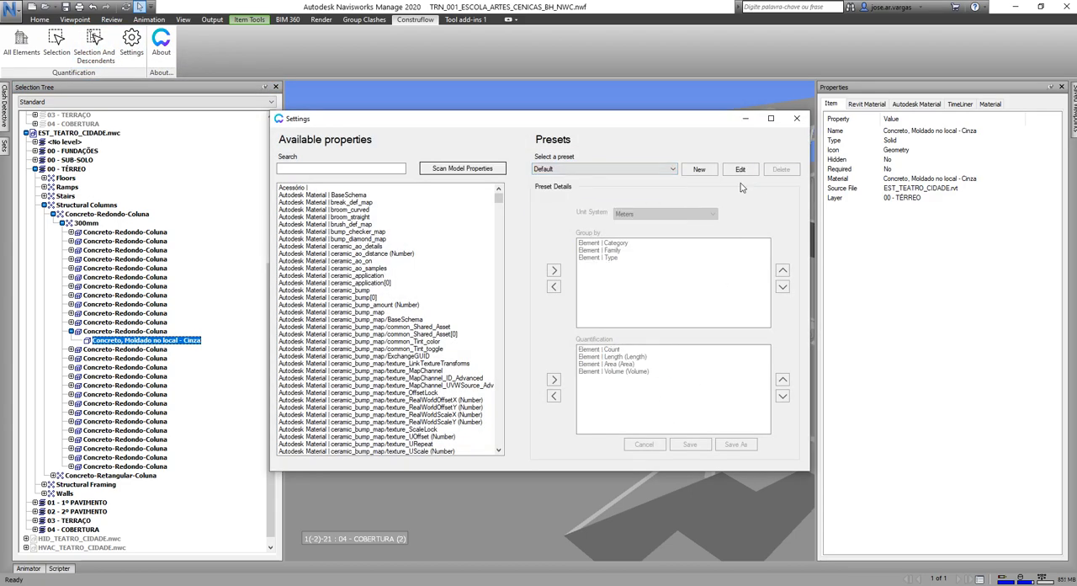
pyautogui.moveTo(672, 123); pyautogui.dragTo(699, 170)
# Examine the Revit Material, Autodesk Material, TimeLiner and Material properties of the column's Concreto, Moldado no local - Cinza geometry.
pyautogui.click(167, 339)
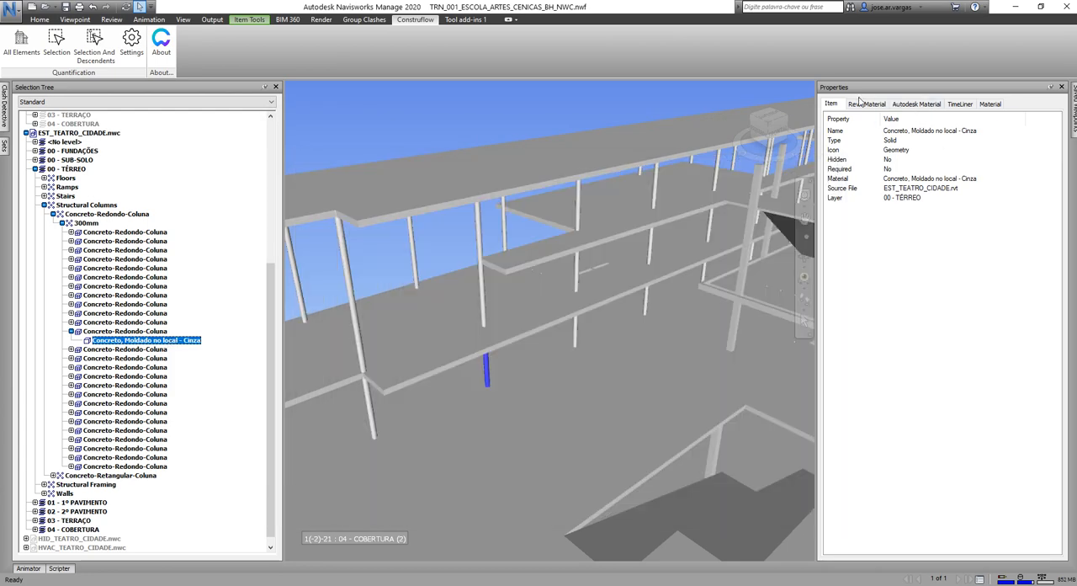
pyautogui.click(867, 104)
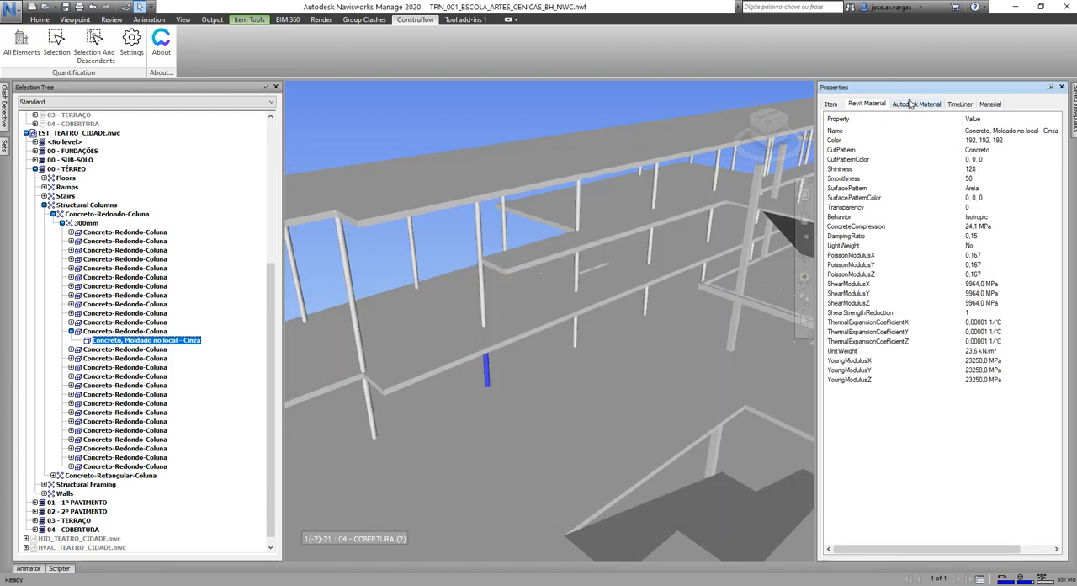
pyautogui.click(914, 103)
pyautogui.click(962, 103)
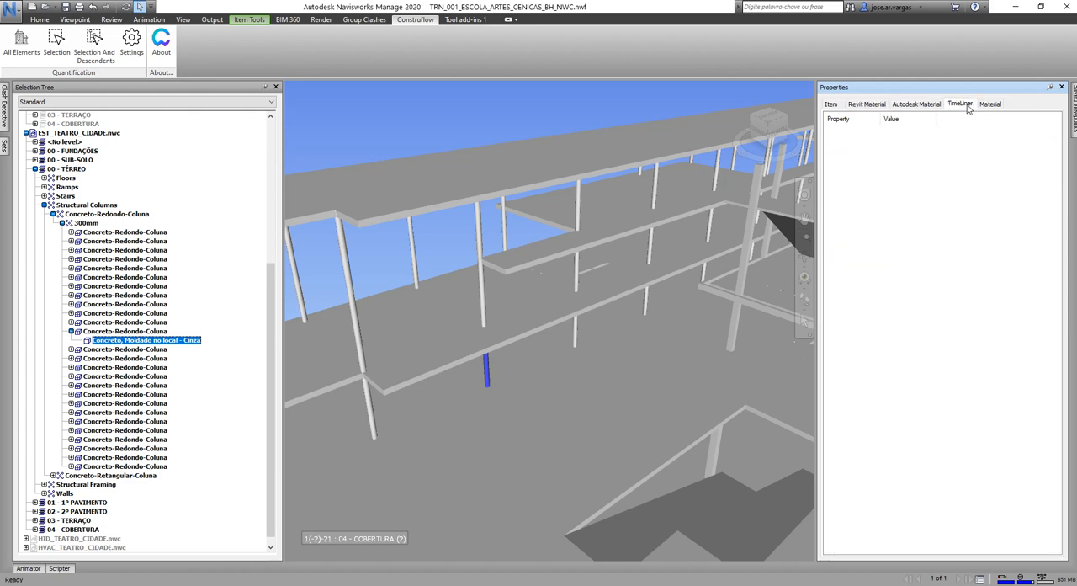
pyautogui.click(991, 105)
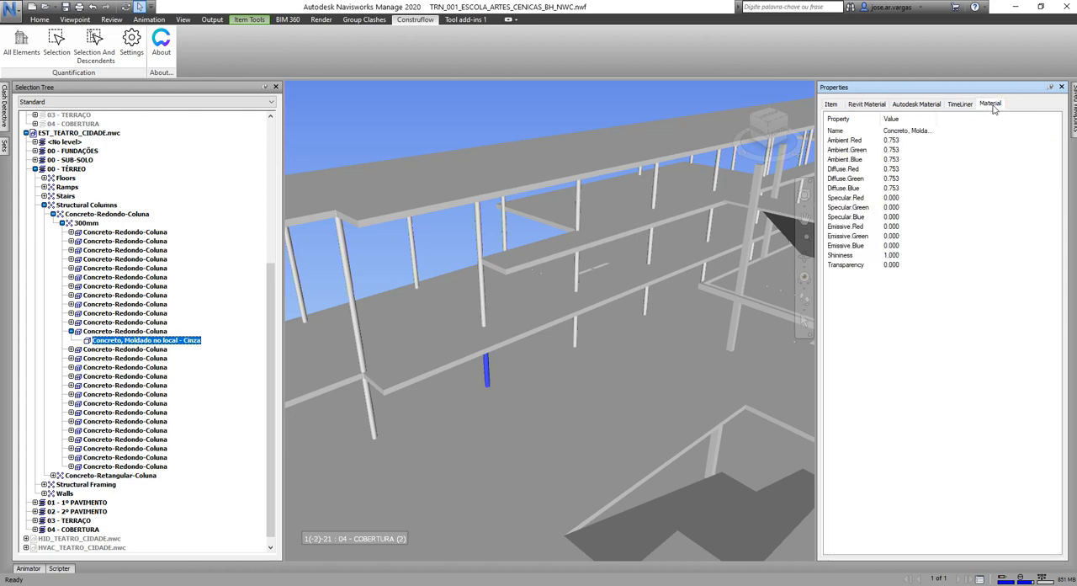
pyautogui.click(915, 104)
pyautogui.click(883, 105)
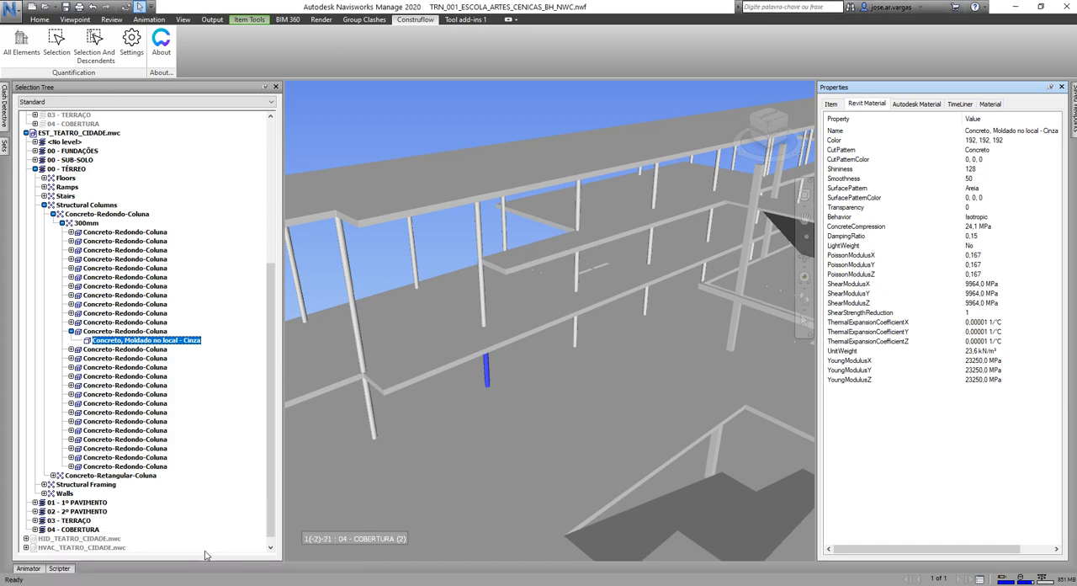
# Bring the Construflow settings window back to the front, move it slightly upward and enlarge it a little.
pyautogui.click(202, 584)
pyautogui.click(272, 548)
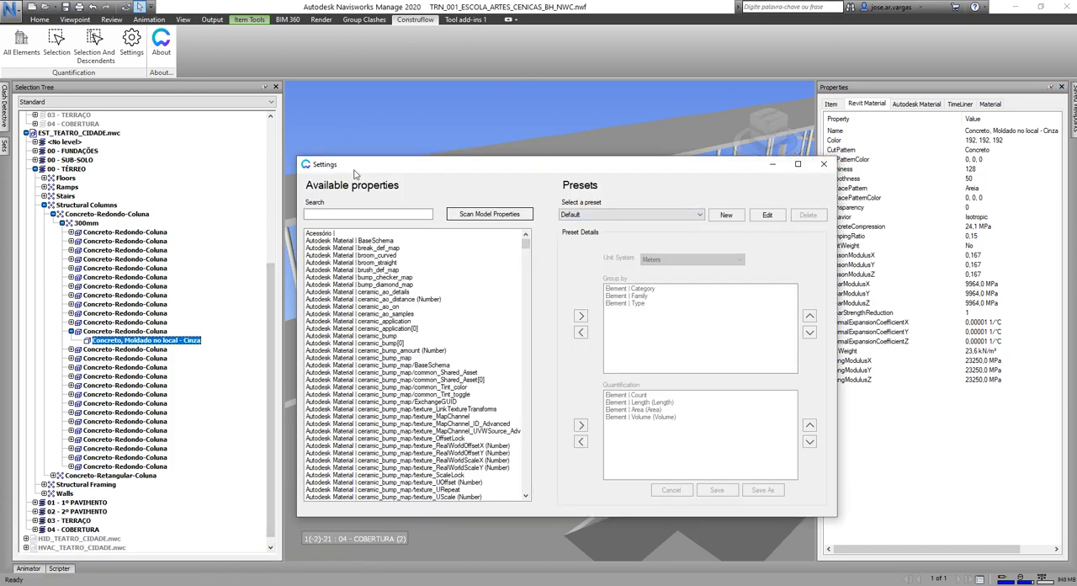
pyautogui.moveTo(540, 171); pyautogui.dragTo(536, 147)
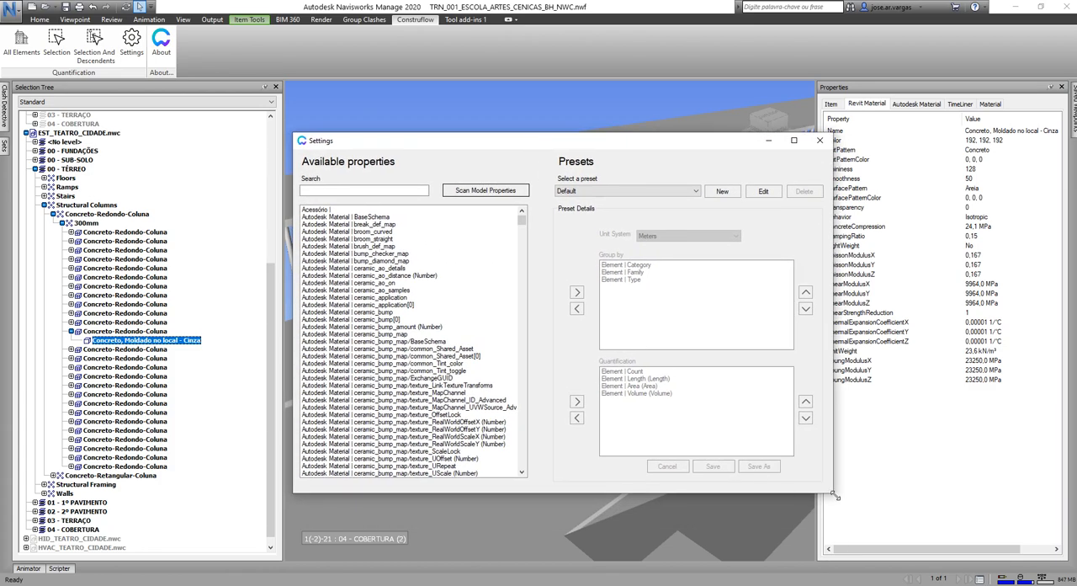
pyautogui.moveTo(836, 497)
pyautogui.mouseDown()
pyautogui.moveTo(796, 461)
pyautogui.moveTo(843, 508)
pyautogui.mouseUp()
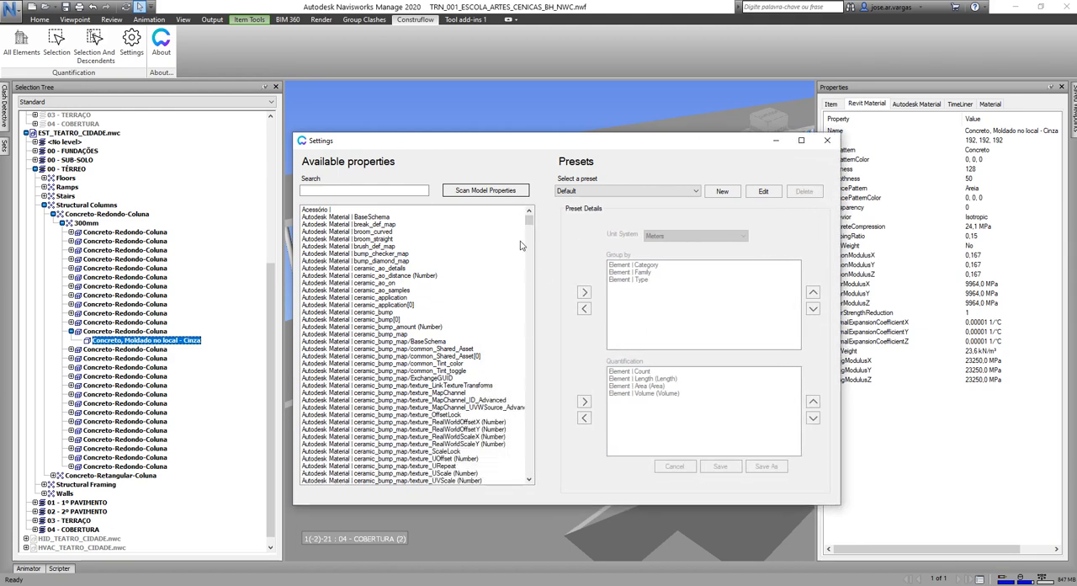